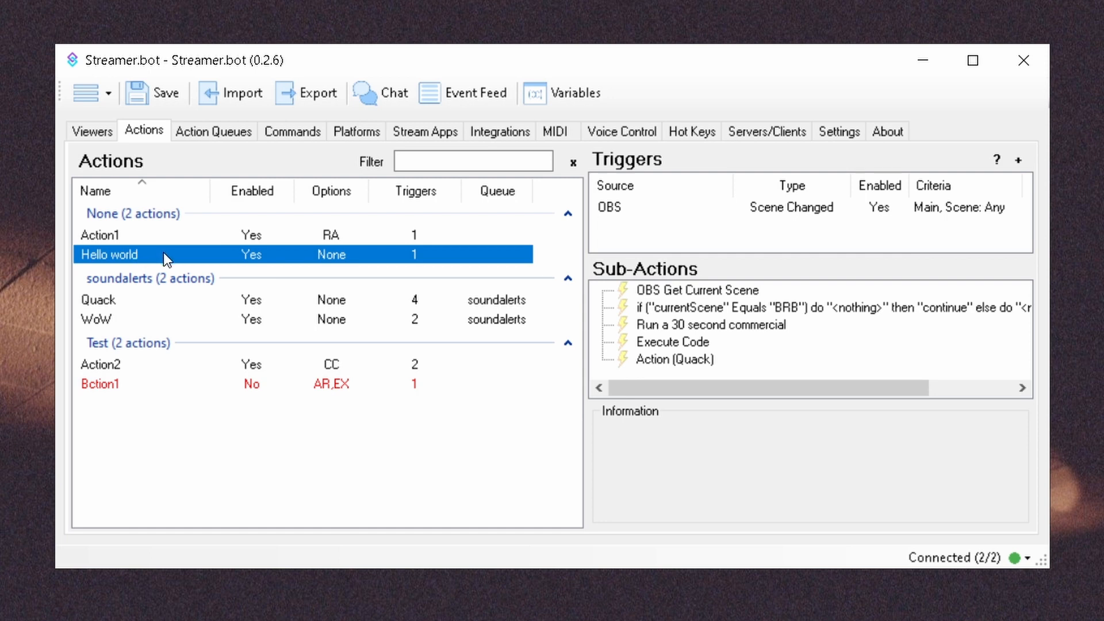
double_click(163, 253)
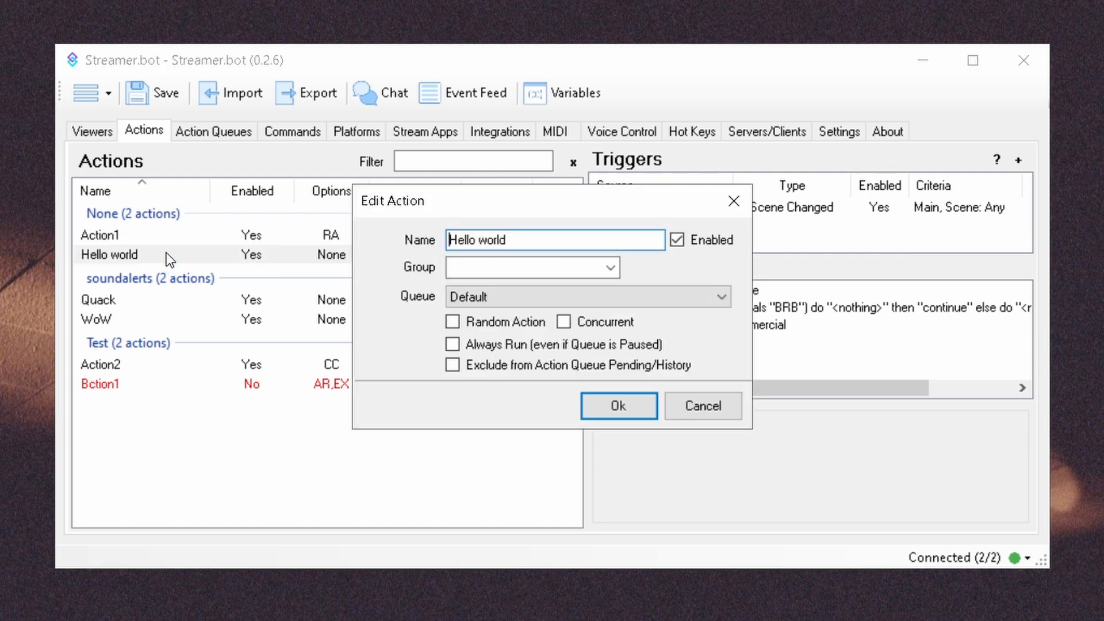
left_click(487, 323)
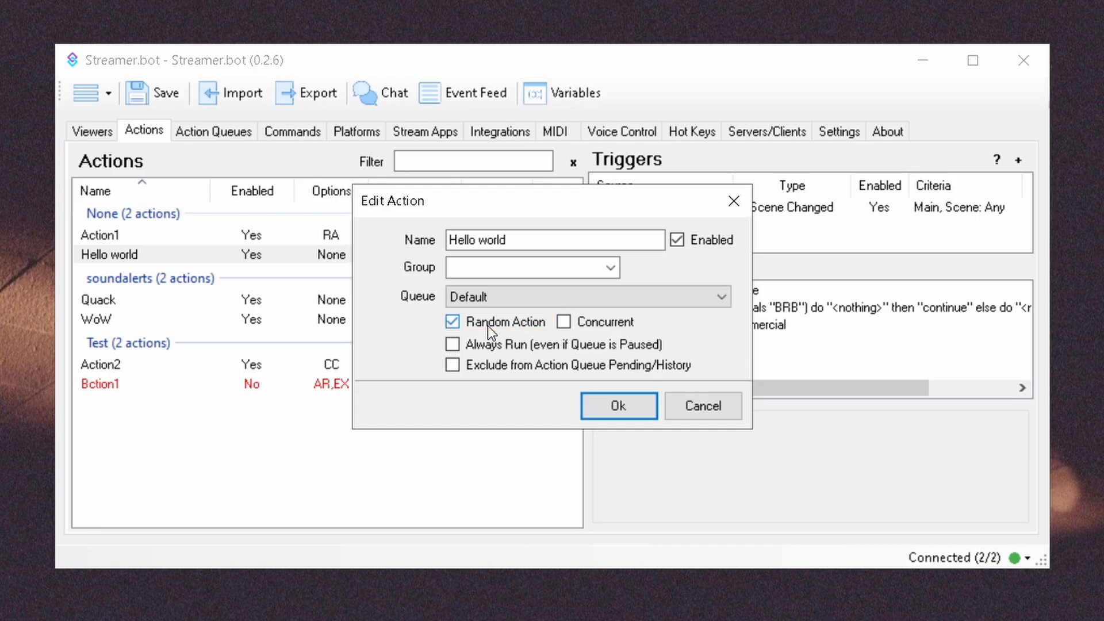
left_click(594, 325)
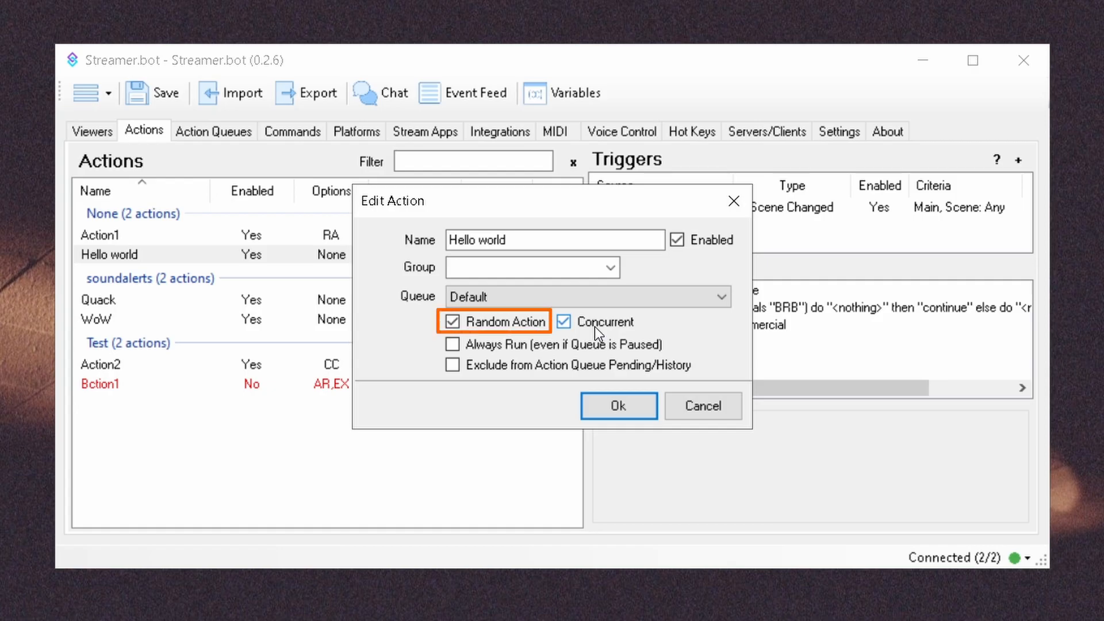
left_click(735, 410)
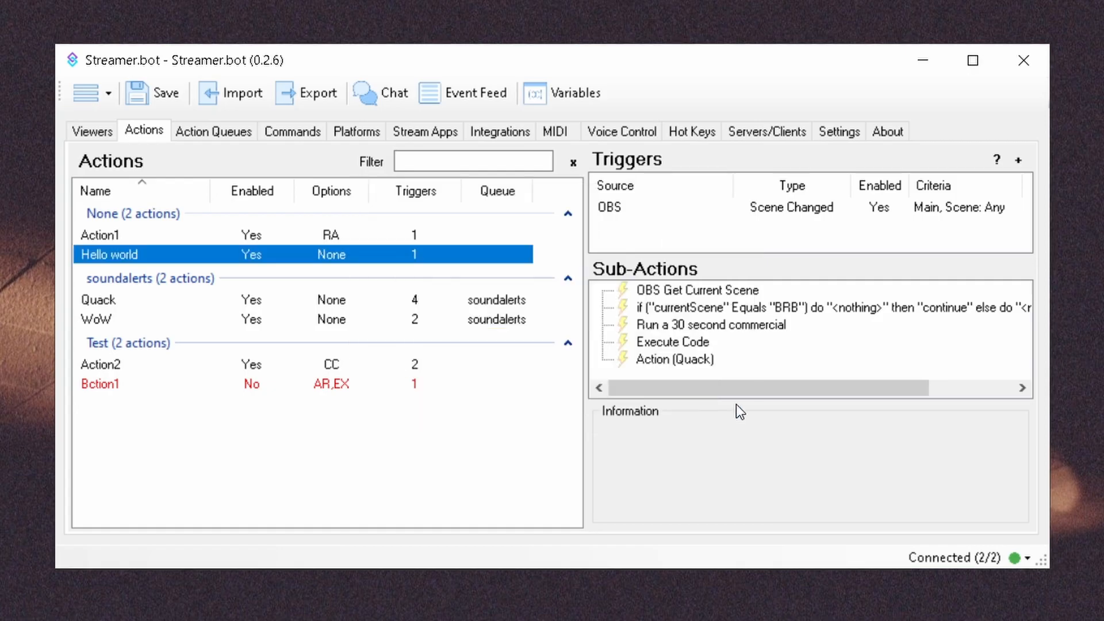
Step: Inspect the if/else sub-action, then browse the Favorite, Core and Recent add-sub-action submenus
left_click(801, 309)
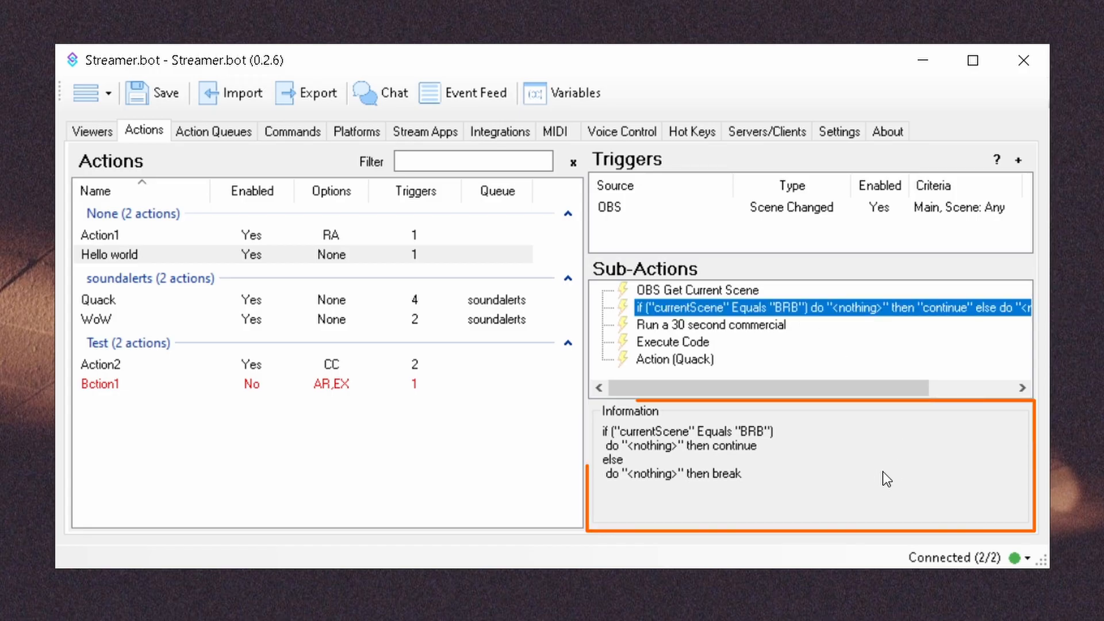
left_click(709, 370)
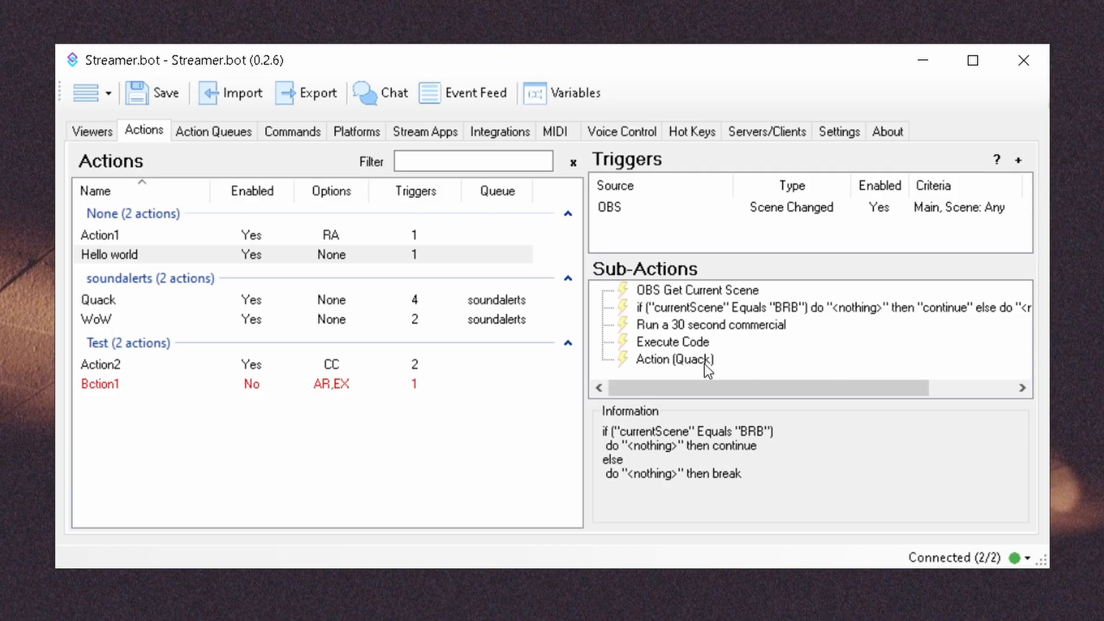
right_click(730, 373)
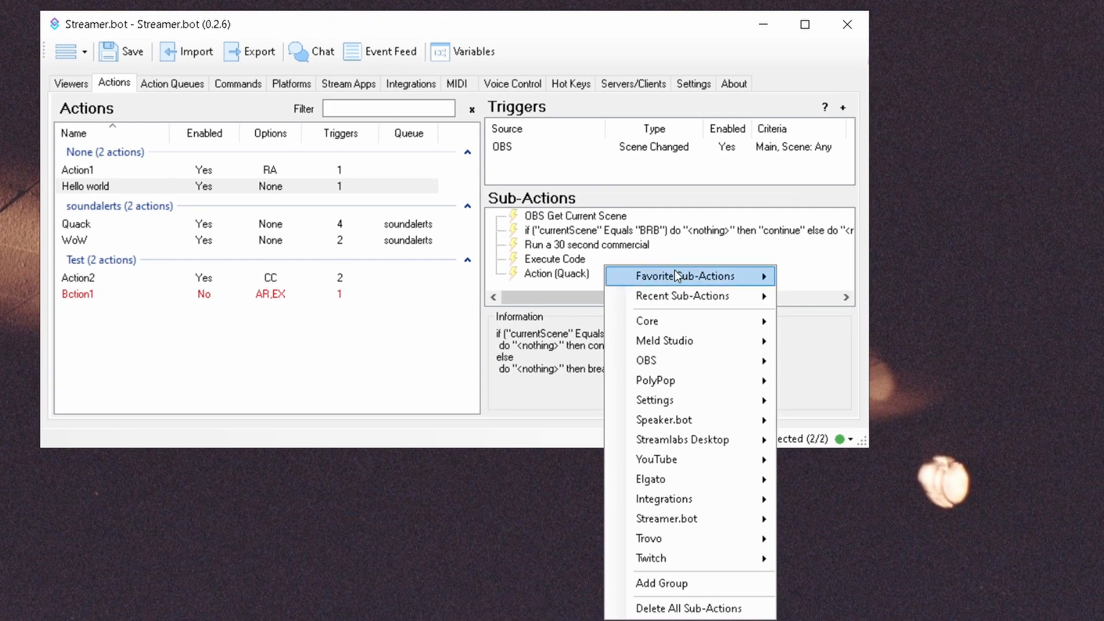
mouse_move(707, 277)
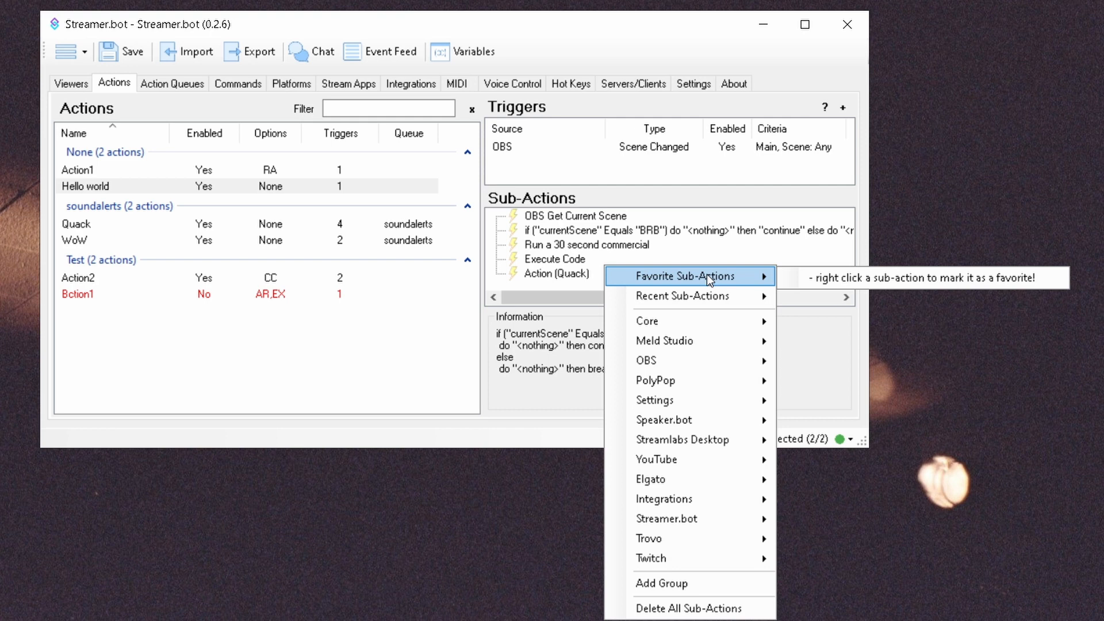
mouse_move(650, 321)
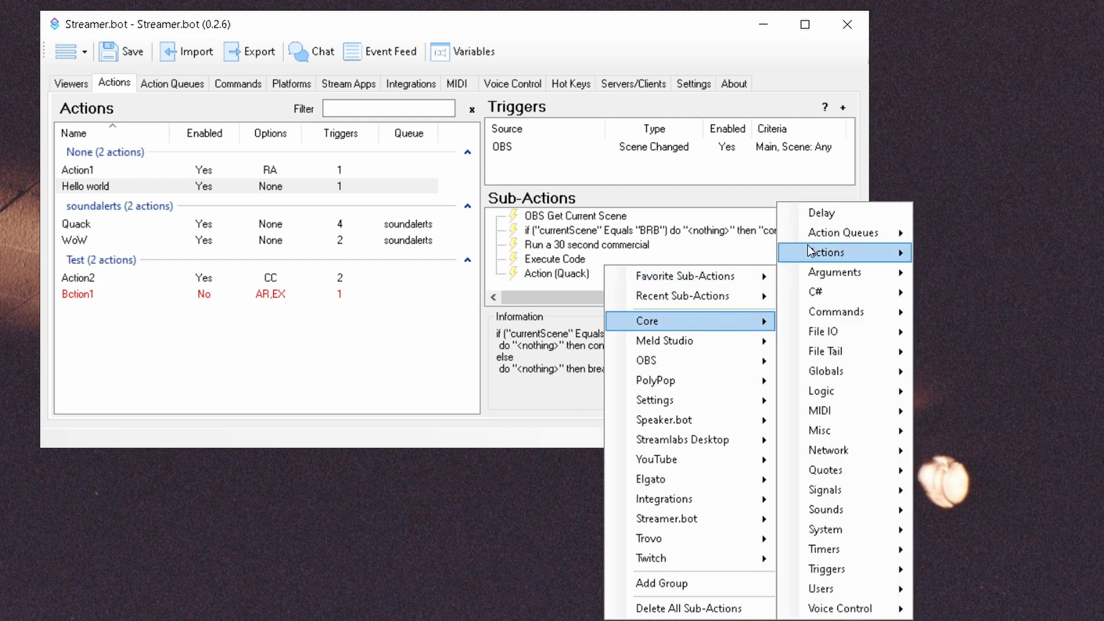
Step: Add an OBS Get Status sub-action from the OBS submenu
right_click(813, 216)
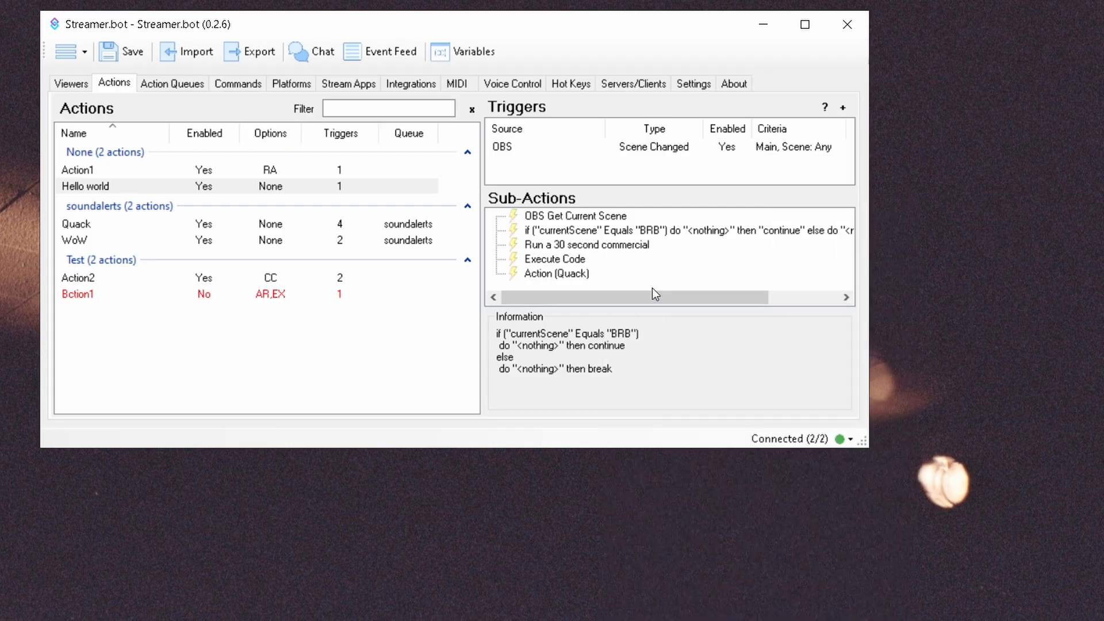
right_click(652, 288)
mouse_move(740, 282)
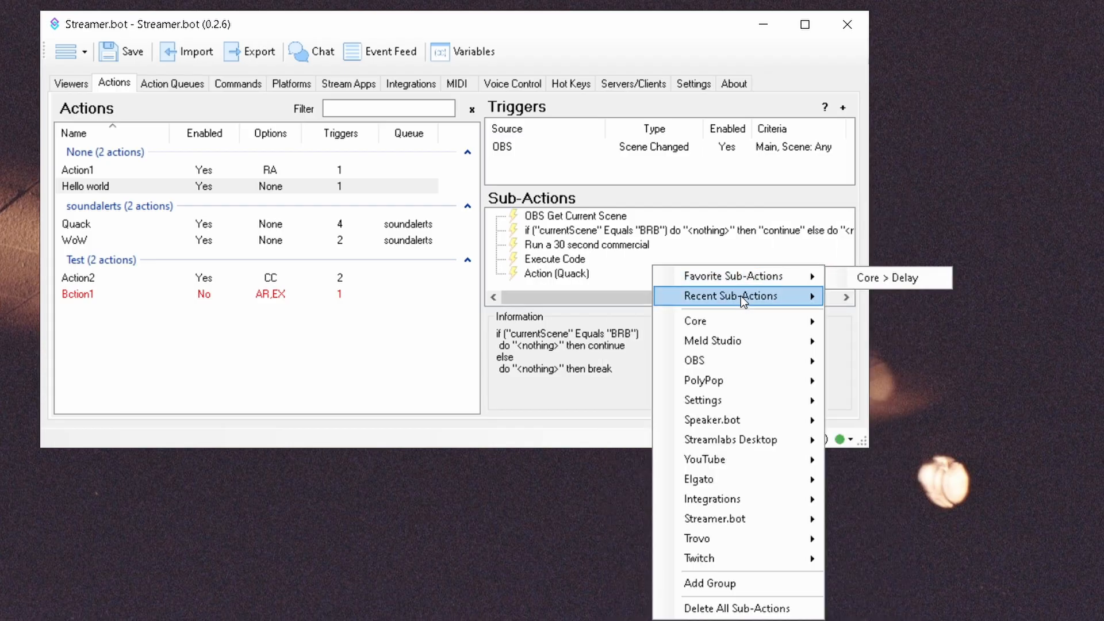
mouse_move(776, 357)
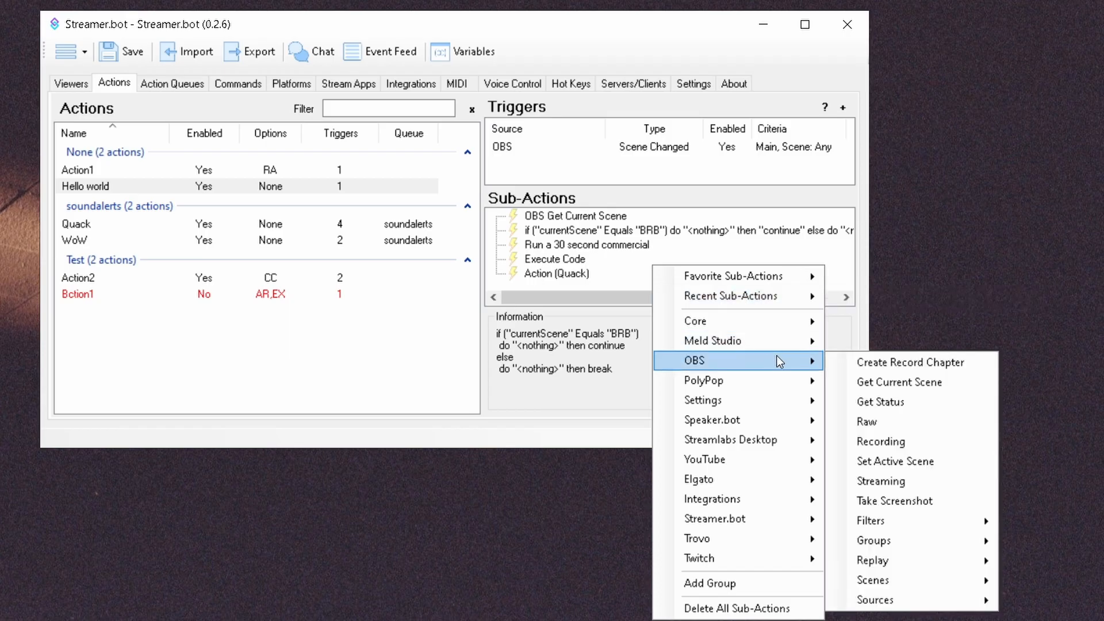
left_click(887, 404)
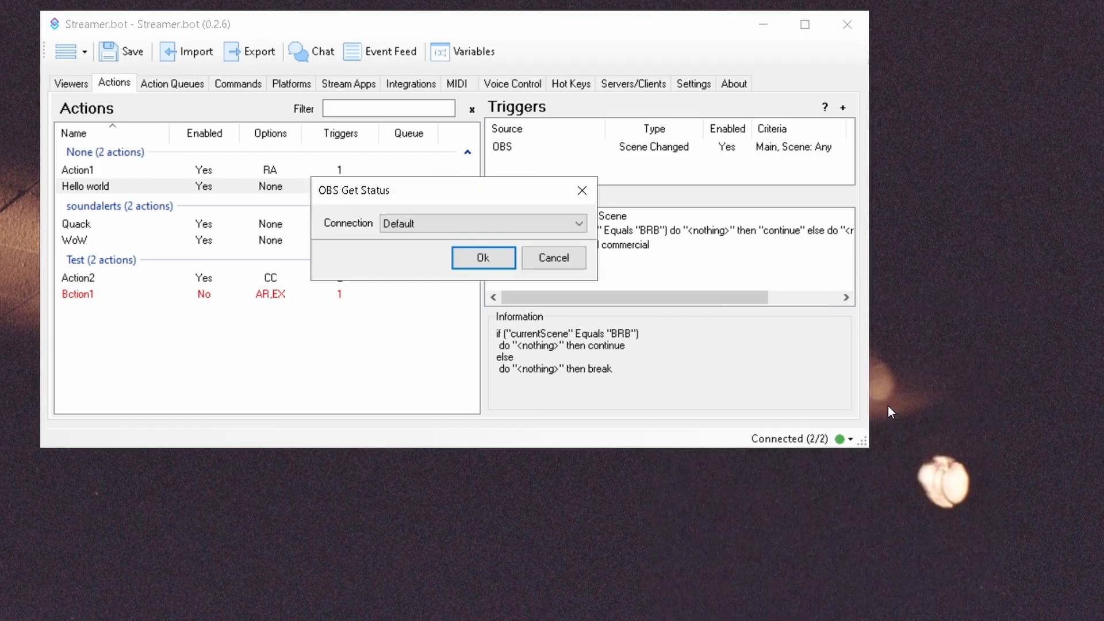
Step: Confirm the OBS Get Status sub-action, then start an OBS Raw sub-action and cancel it
left_click(484, 256)
right_click(599, 286)
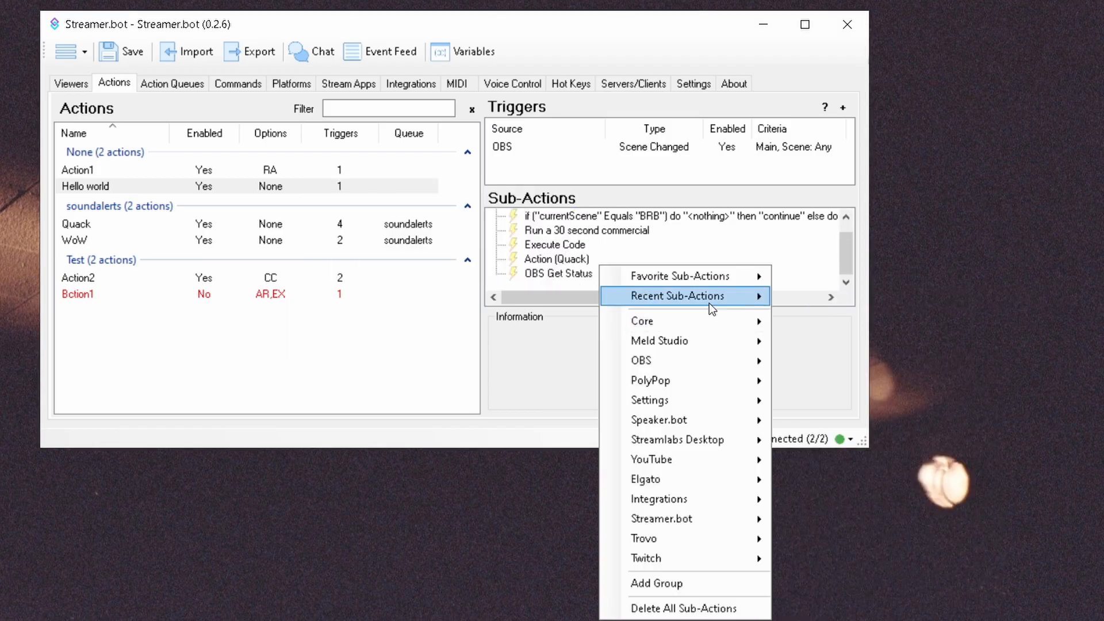
mouse_move(710, 304)
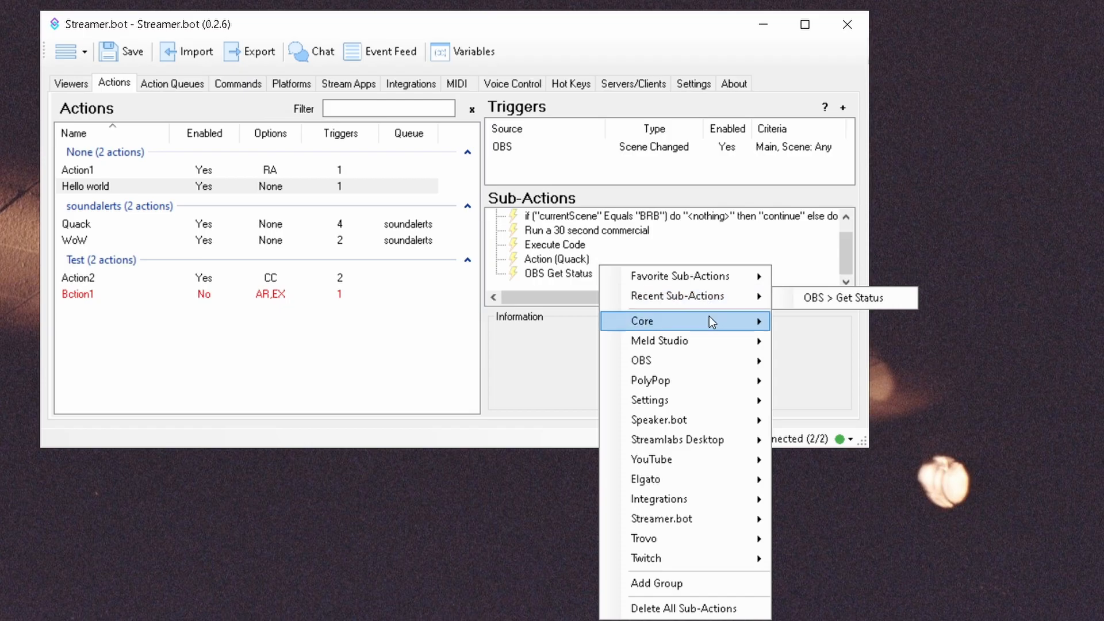
mouse_move(722, 361)
left_click(827, 426)
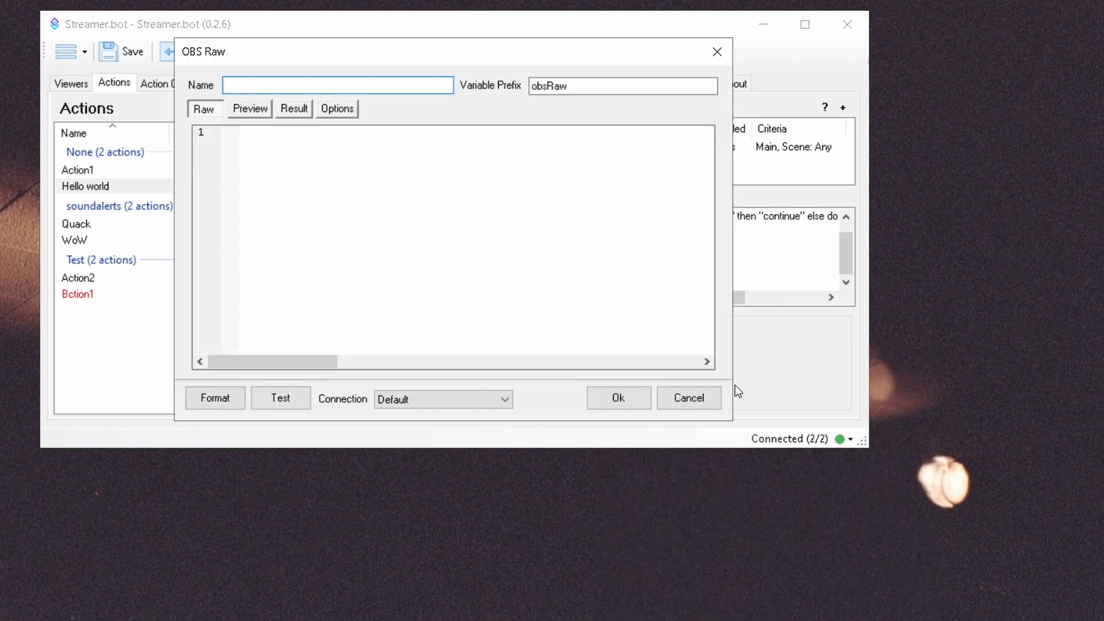
left_click(699, 397)
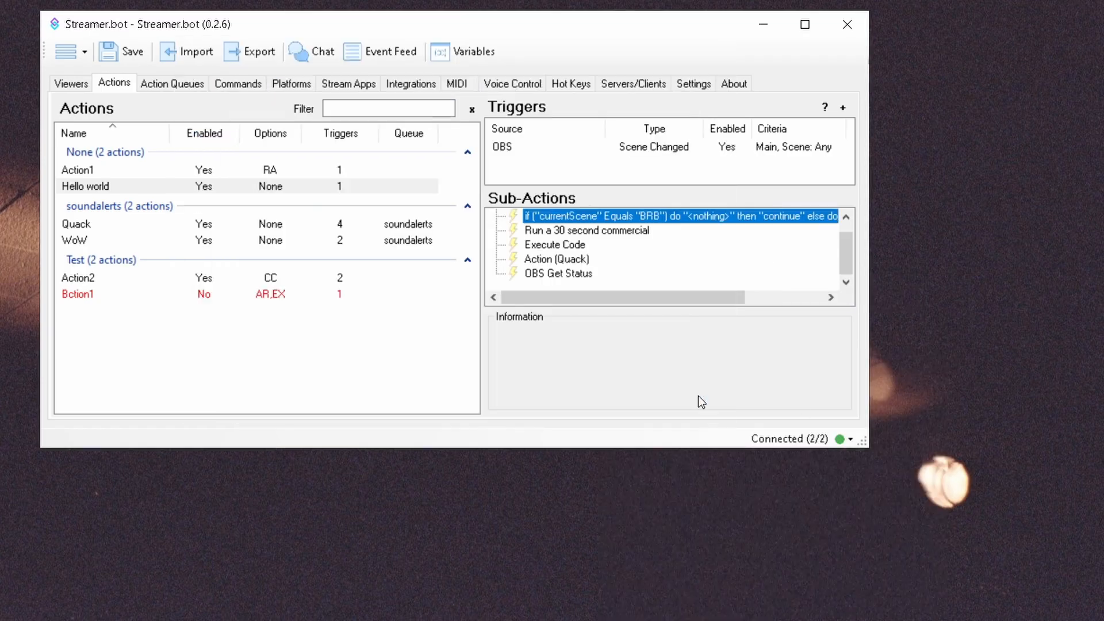
Step: Browse the remaining sub-action category submenus without adding anything
right_click(615, 289)
mouse_move(728, 303)
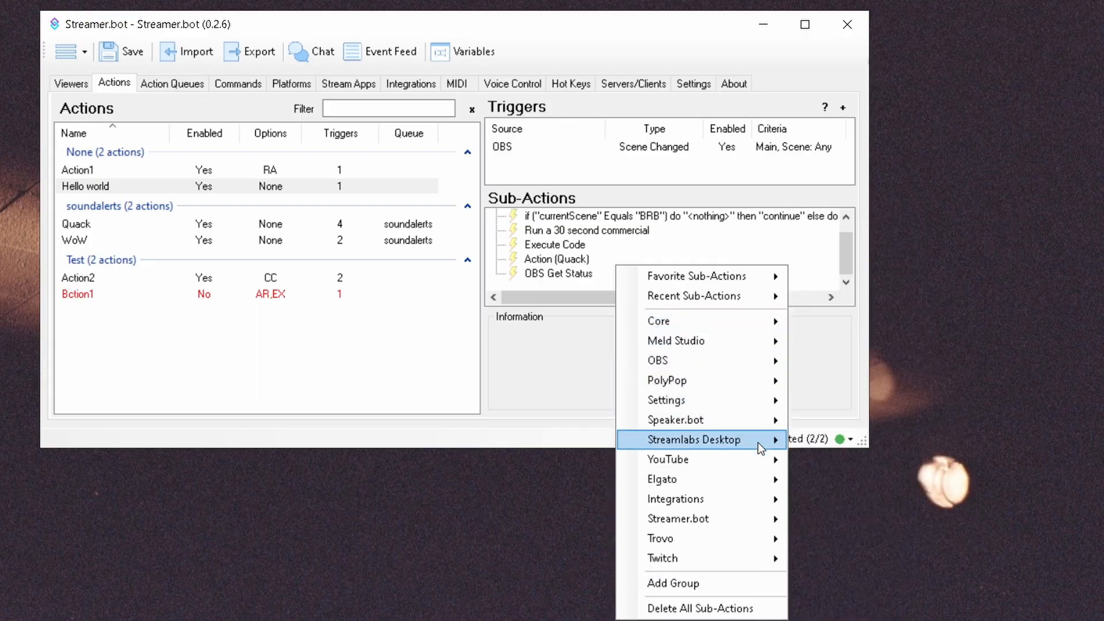
mouse_move(754, 462)
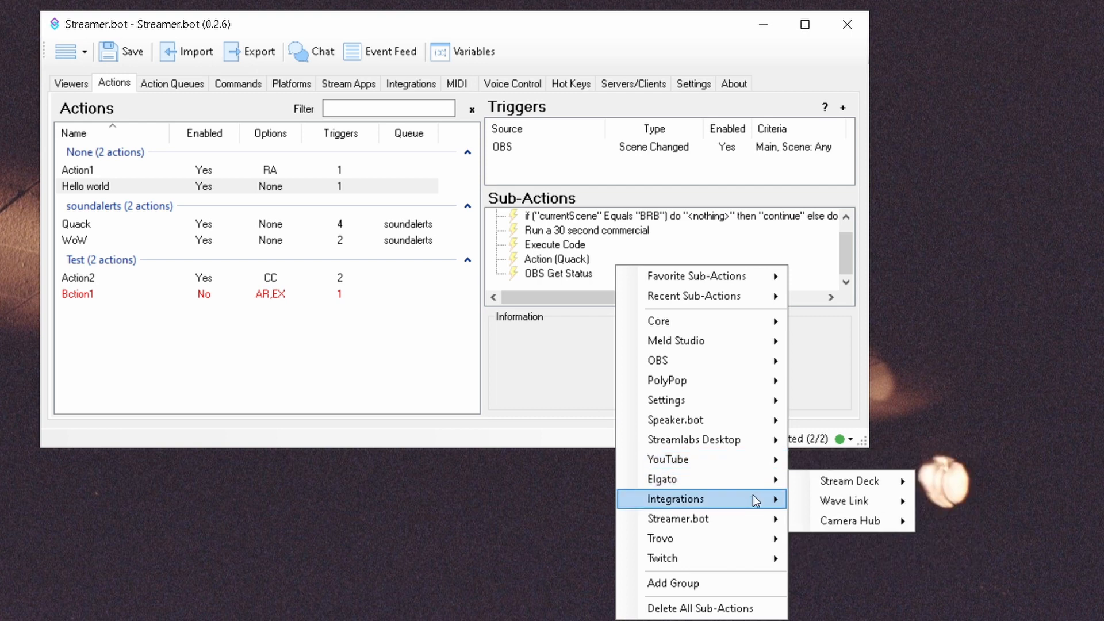
mouse_move(754, 519)
mouse_move(754, 555)
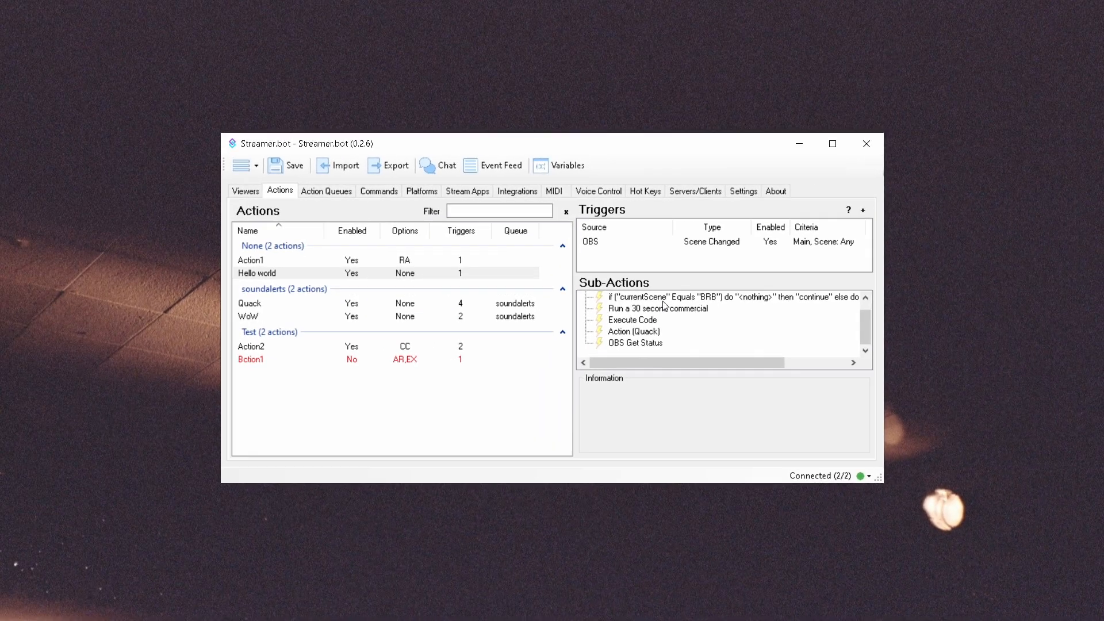
Step: Review the If/Else and Execute Code context menus, then copy the Action (Quack) sub-action
right_click(594, 220)
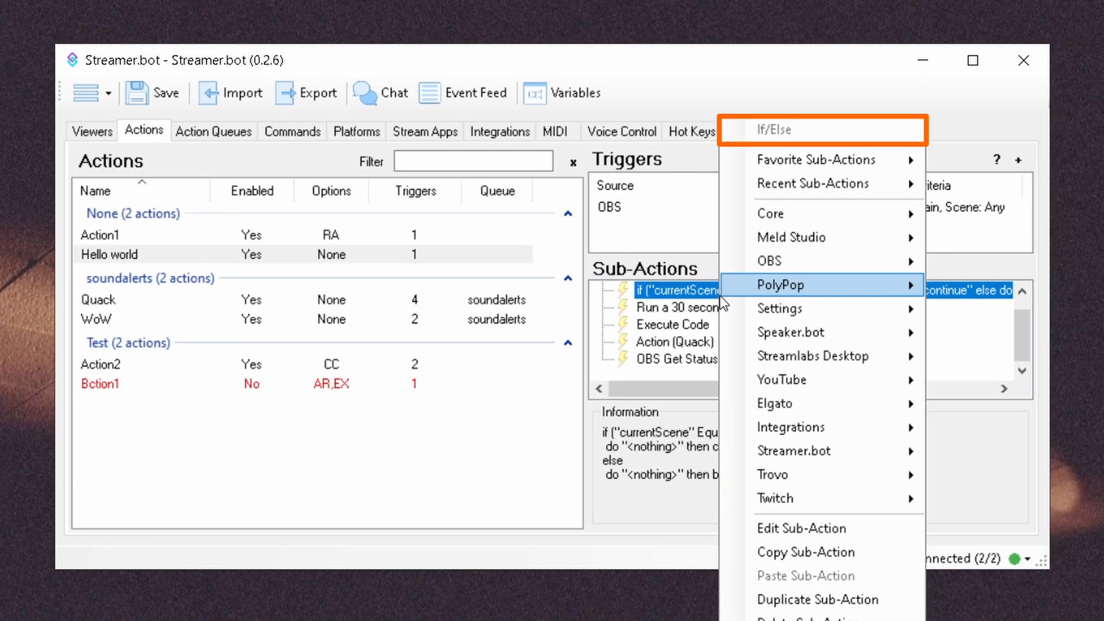
mouse_move(718, 294)
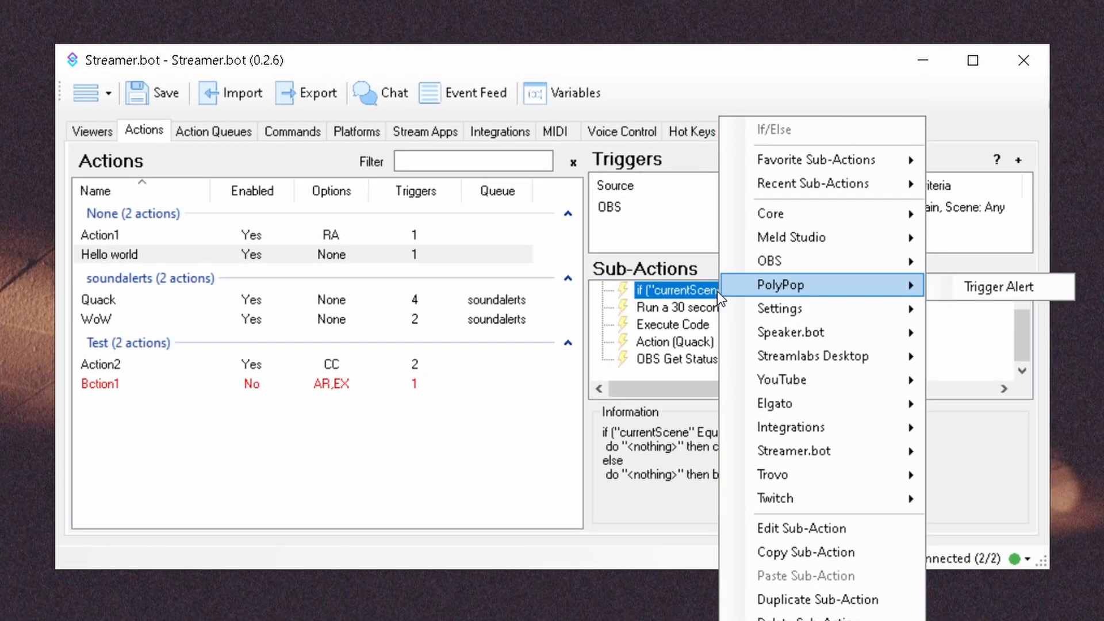
right_click(661, 329)
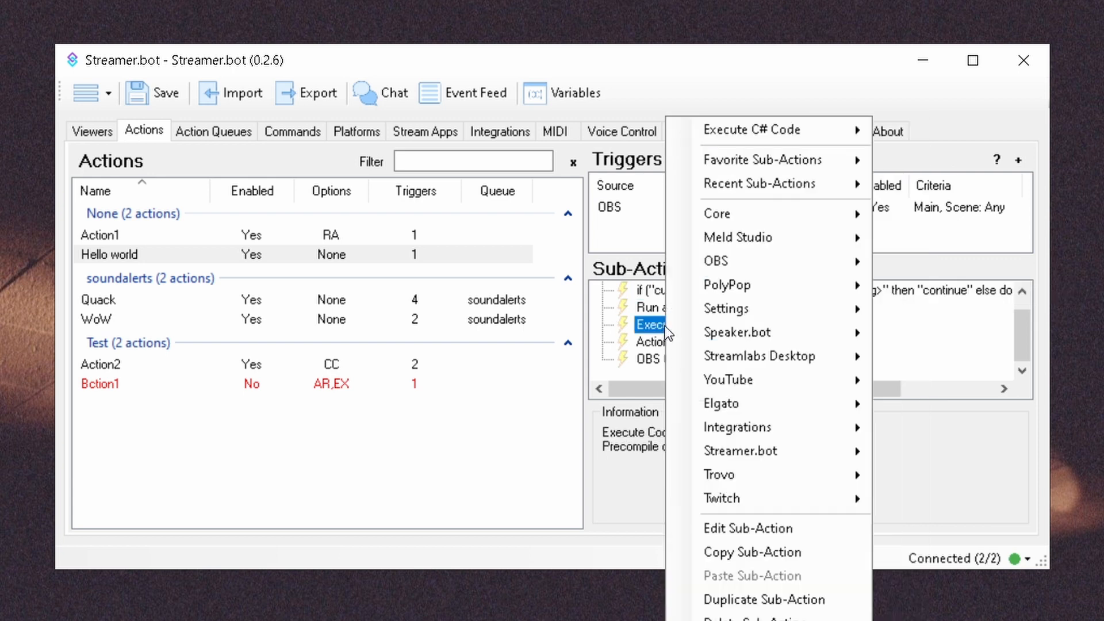
mouse_move(850, 140)
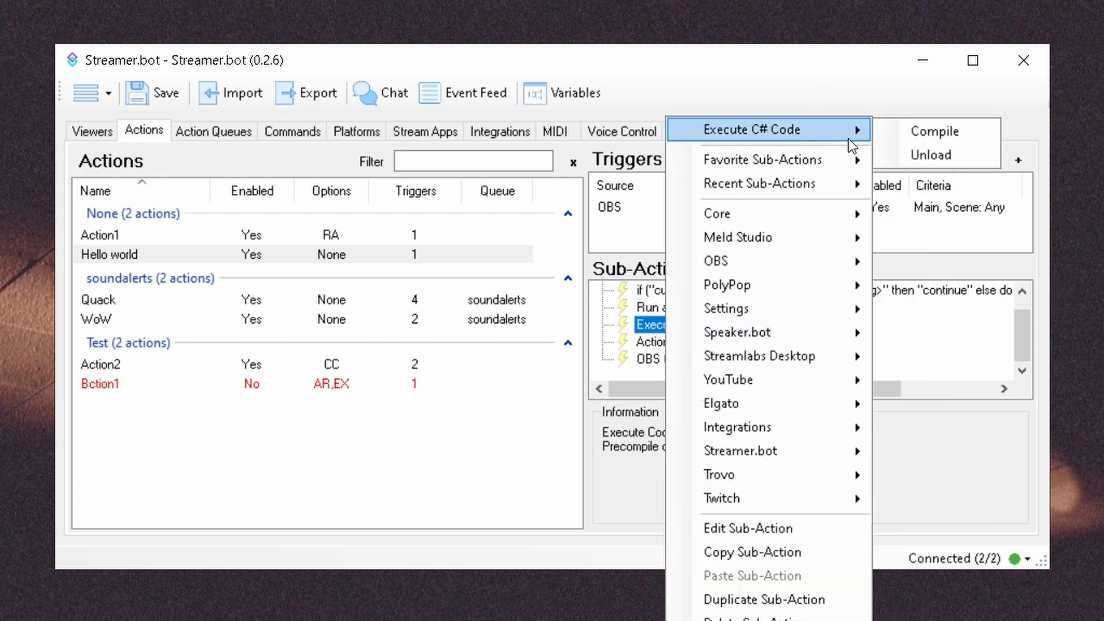
right_click(648, 343)
mouse_move(829, 138)
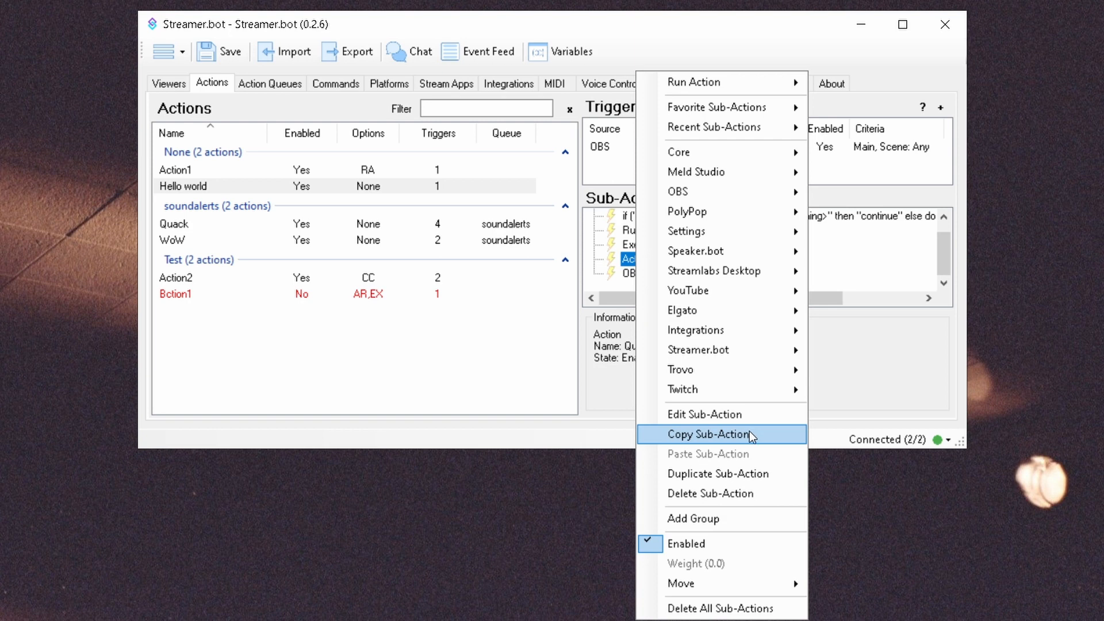
left_click(749, 434)
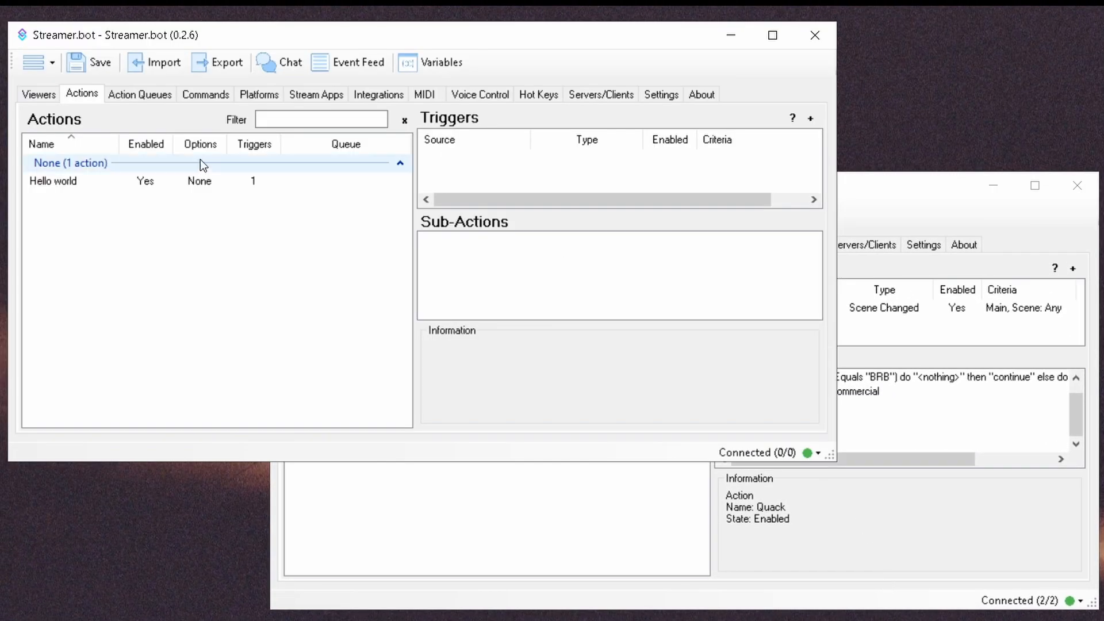
Step: Paste the copied sub-action into Hello world, then delete the invalid pasted copy
left_click(177, 176)
right_click(458, 258)
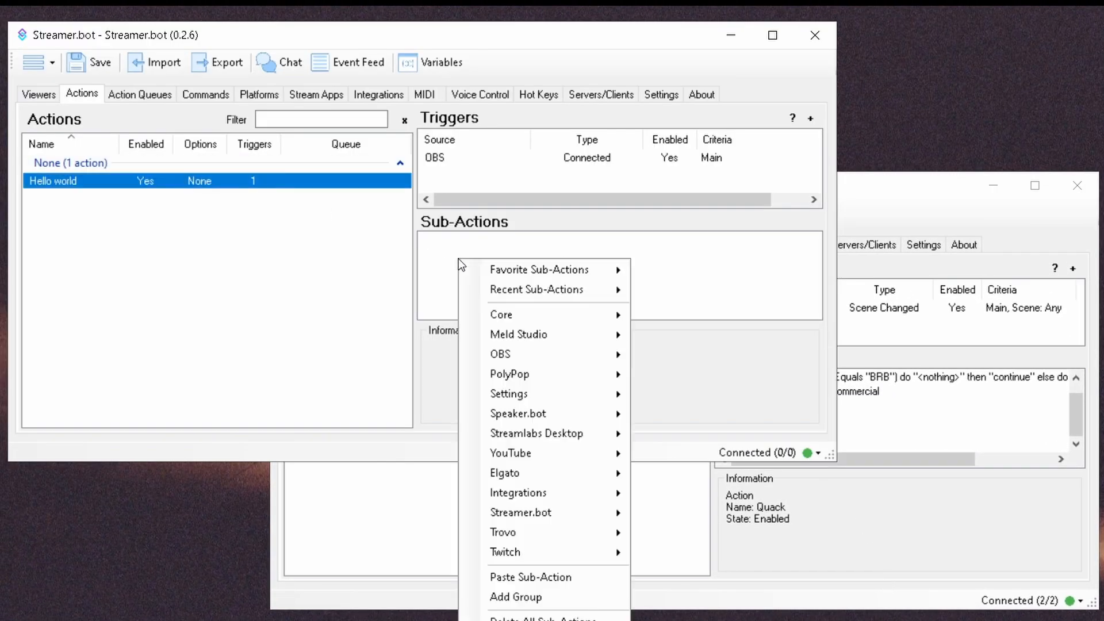
left_click(599, 575)
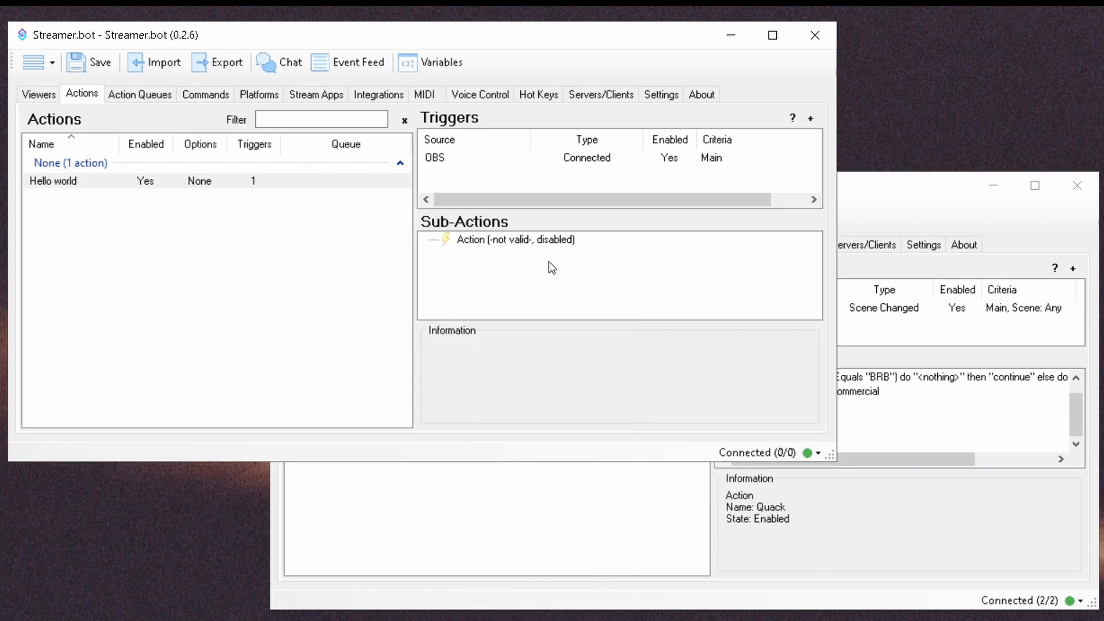
left_click(545, 239)
key("Delete")
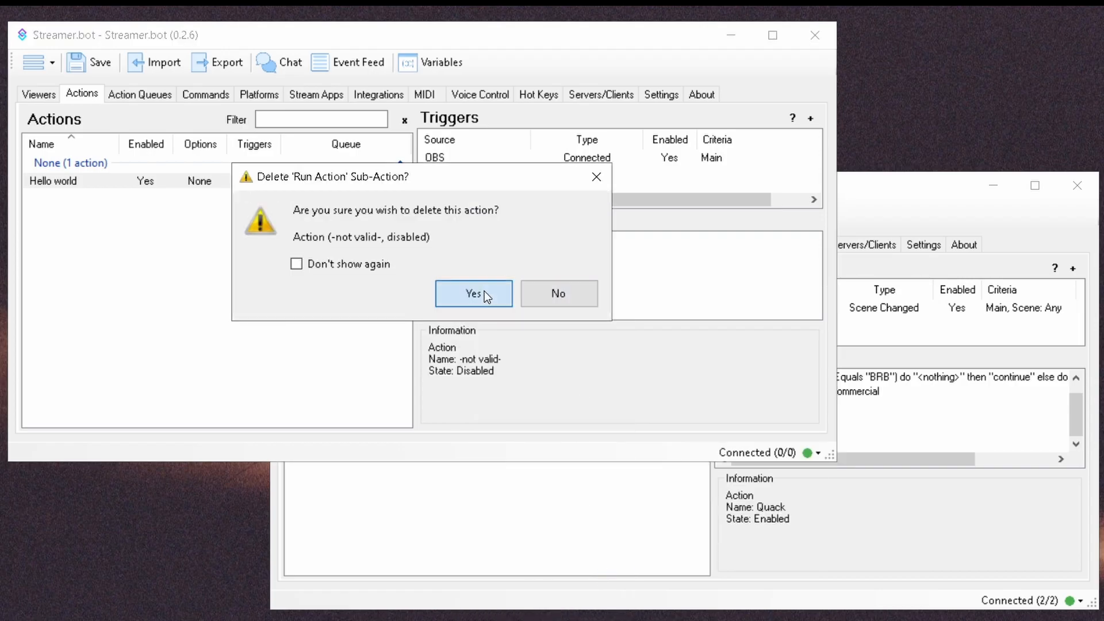
left_click(484, 291)
Step: Open Quack's settings in the second window and start a new action in the first
left_click(895, 531)
double_click(339, 382)
left_click(102, 234)
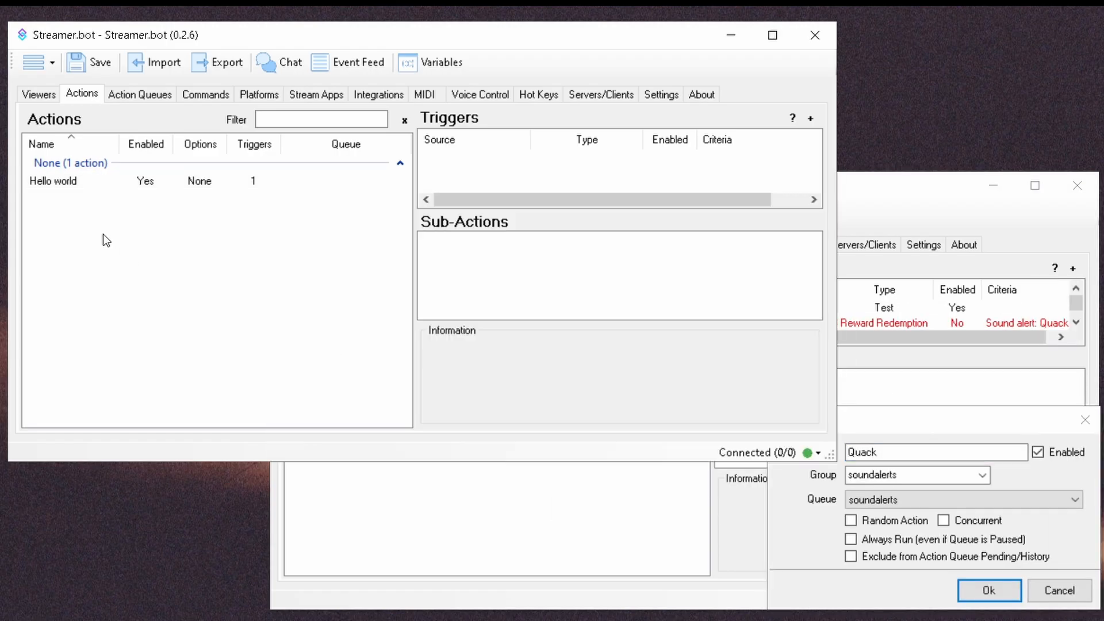
right_click(73, 227)
left_click(149, 232)
left_click_drag(373, 148, 129, 268)
Step: Create the new action Quack in the soundalerts group
key("alt+Tab")
key("alt+Tab")
key("ctrl+v")
left_click(136, 324)
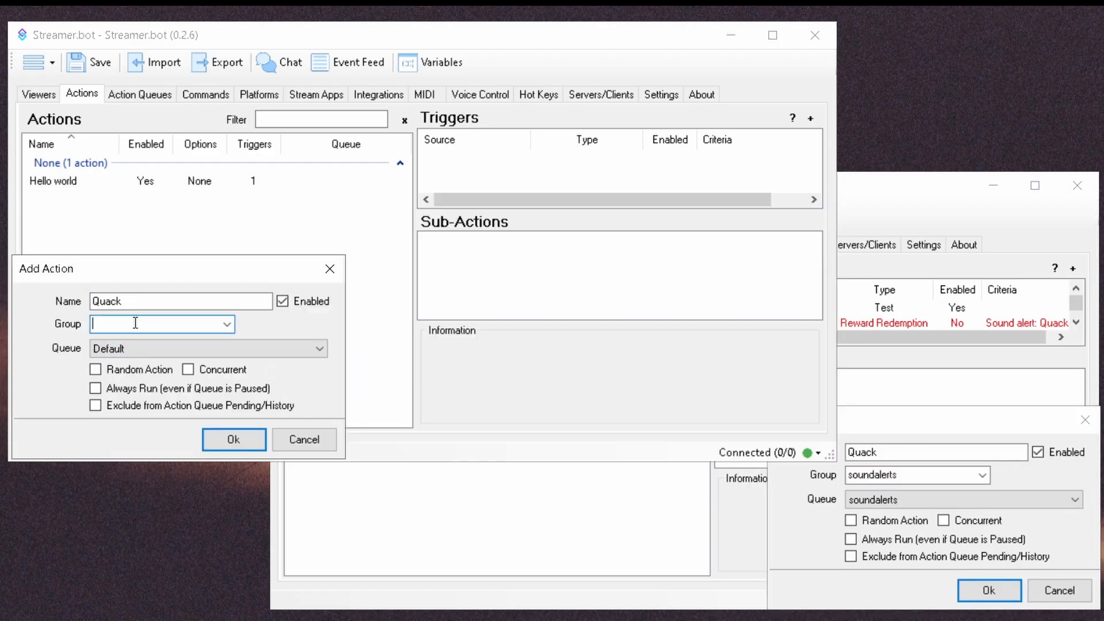
type("soundalerts")
key("Return")
left_click(989, 590)
Step: Copy the Action (Quack) sub-action from the second window and paste it into Hello world
left_click(315, 347)
right_click(808, 438)
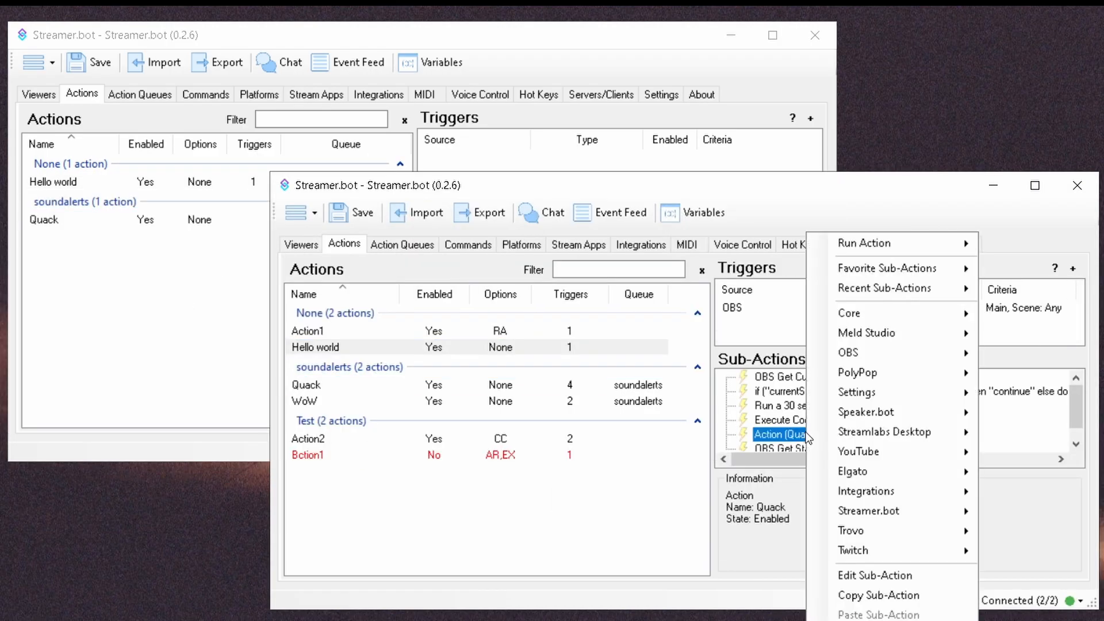
left_click(878, 595)
left_click(108, 184)
right_click(515, 268)
left_click(551, 610)
left_click(513, 241)
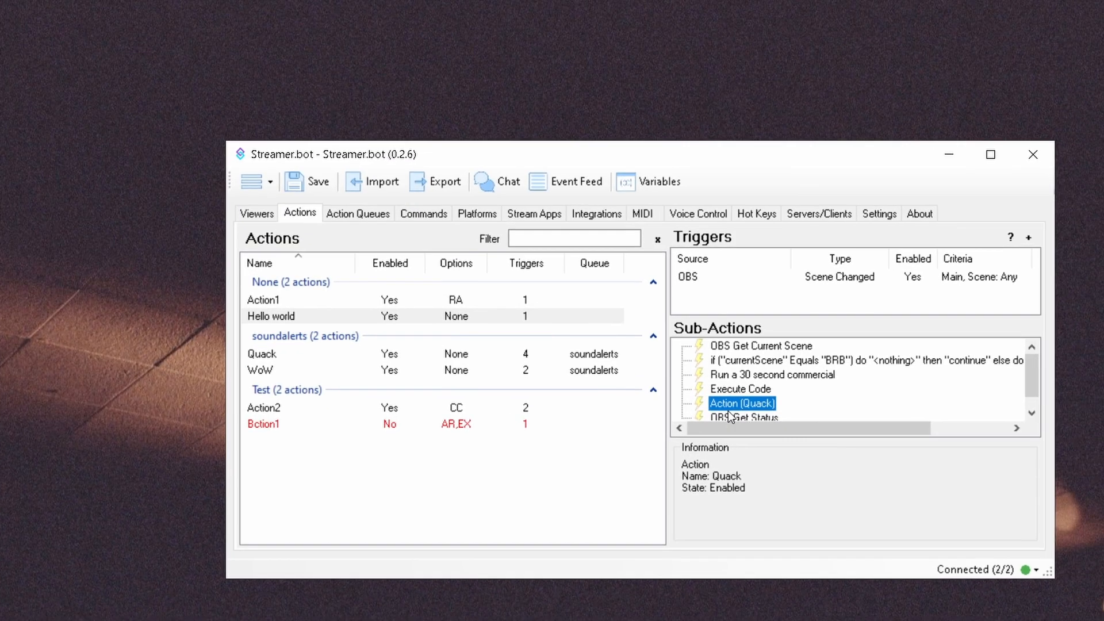
Step: Duplicate the Action (Quack) sub-action and add an empty New Group
right_click(547, 273)
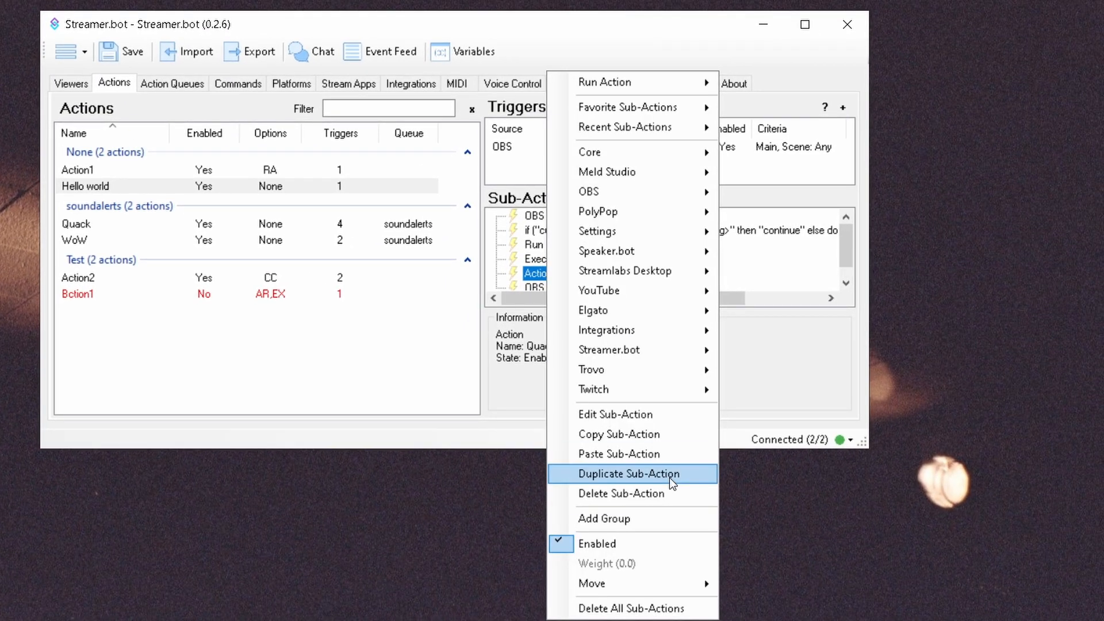
left_click(669, 475)
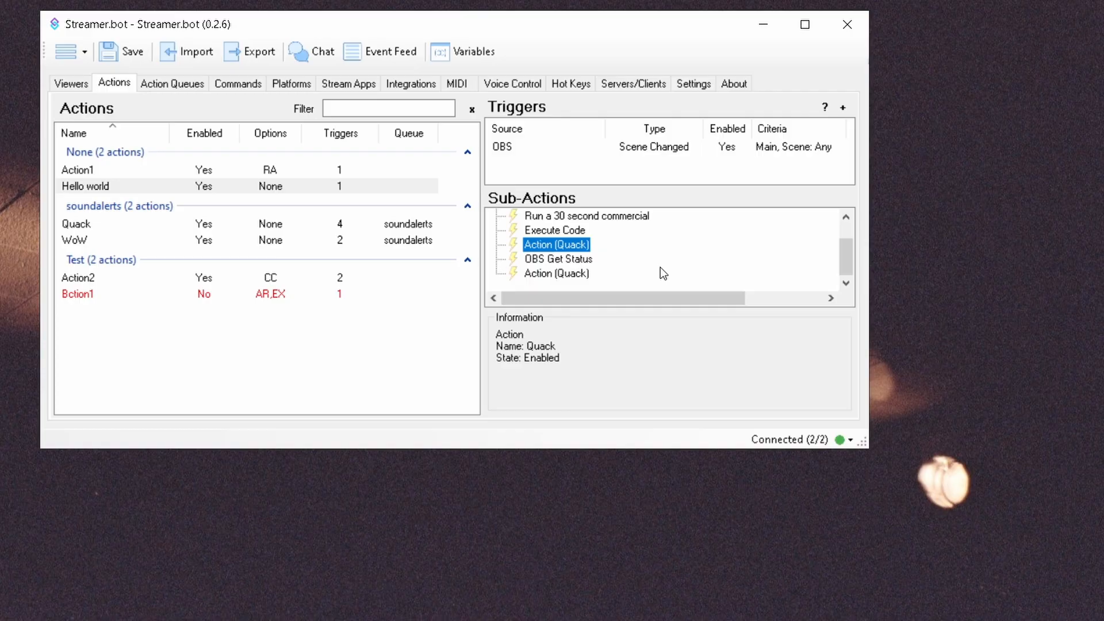
right_click(577, 279)
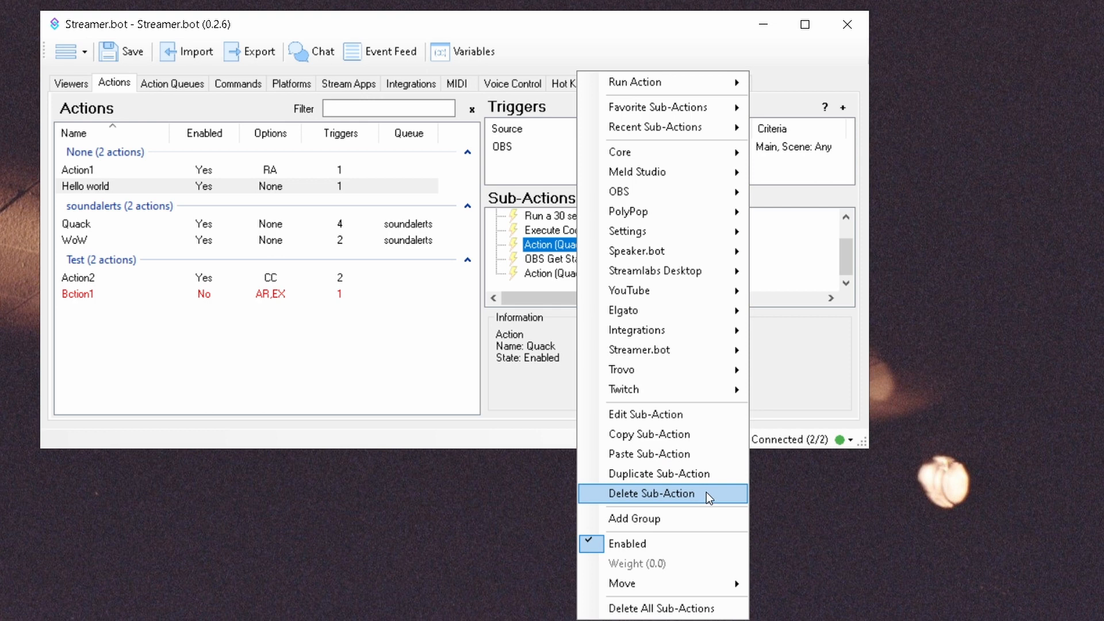
left_click(700, 518)
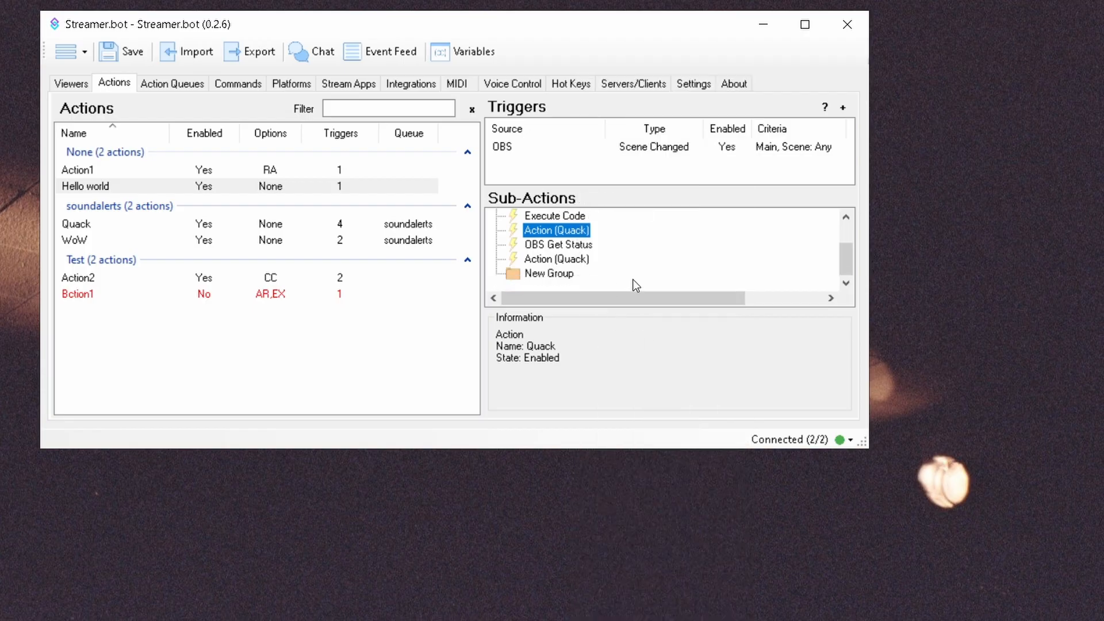
Step: Move one Action (Quack) sub-action into New Group
right_click(568, 228)
mouse_move(704, 520)
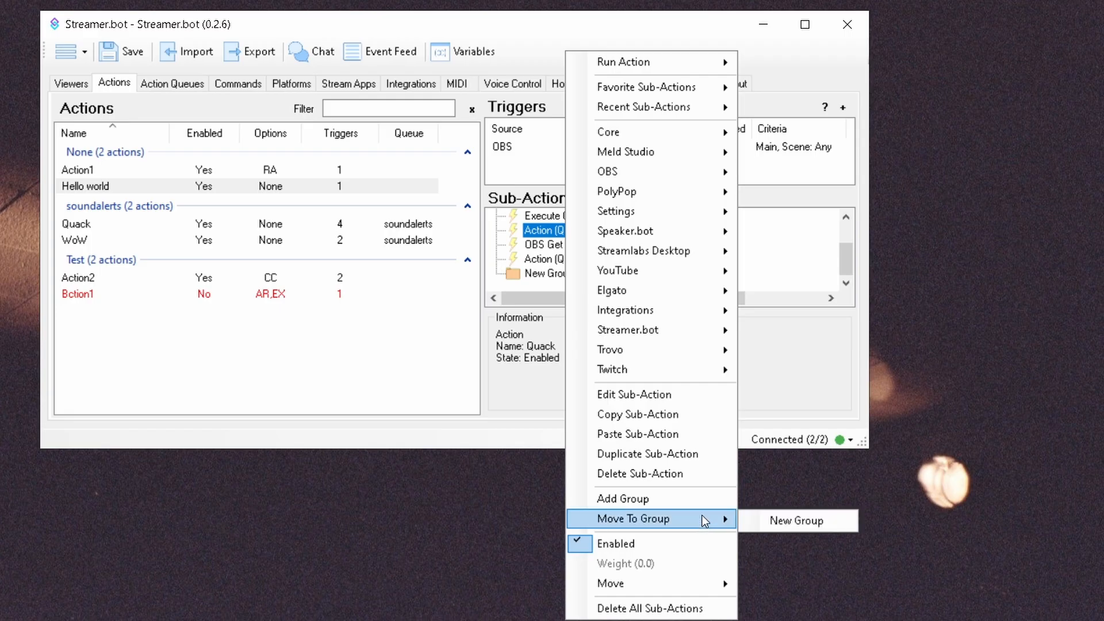
left_click(770, 520)
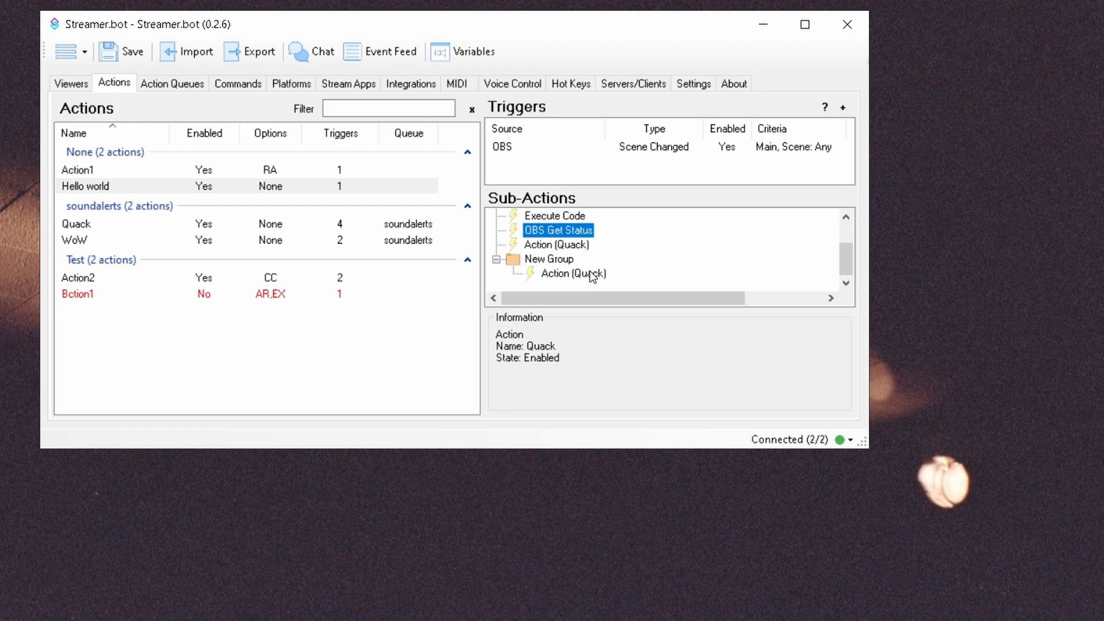
Step: Disable the ungrouped Action (Quack) and check the disabled colour under Settings > User Interface
right_click(576, 244)
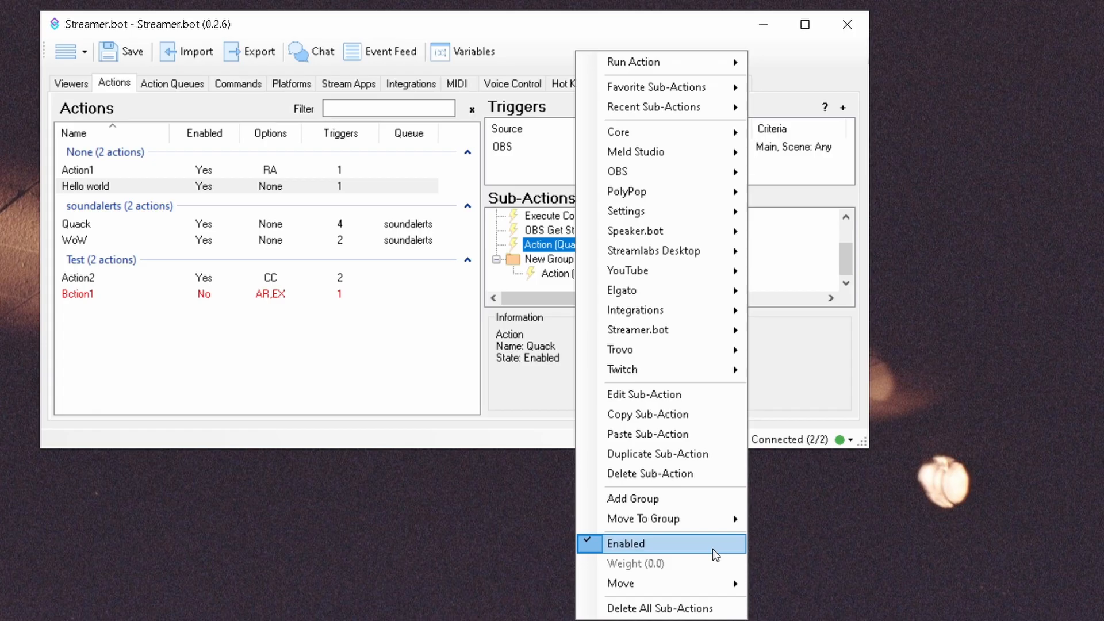
left_click(714, 552)
left_click(664, 274)
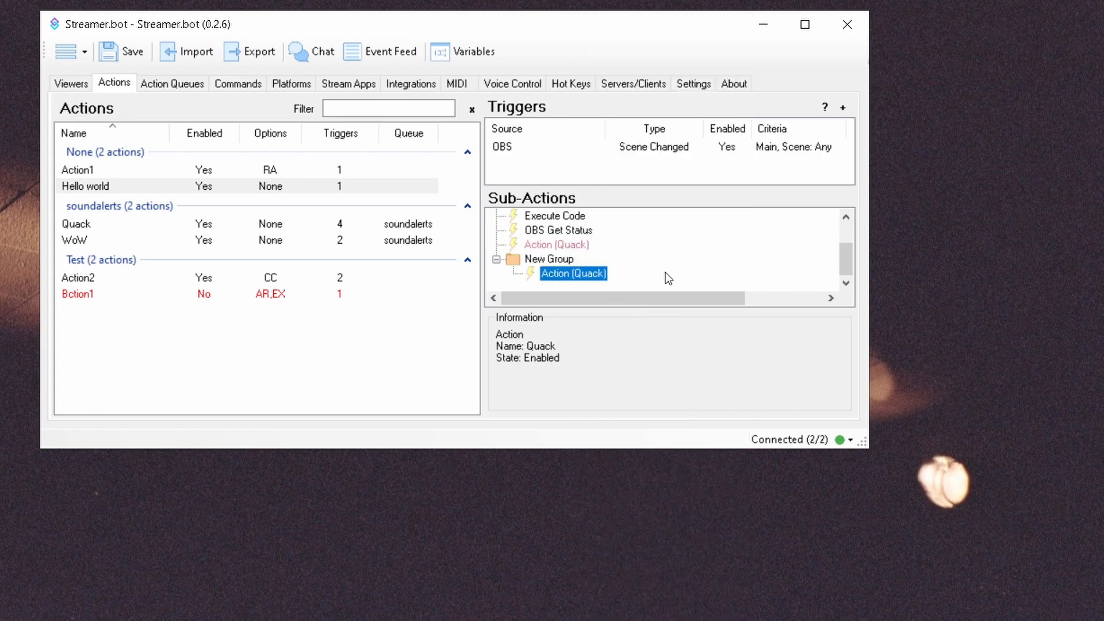
left_click(689, 85)
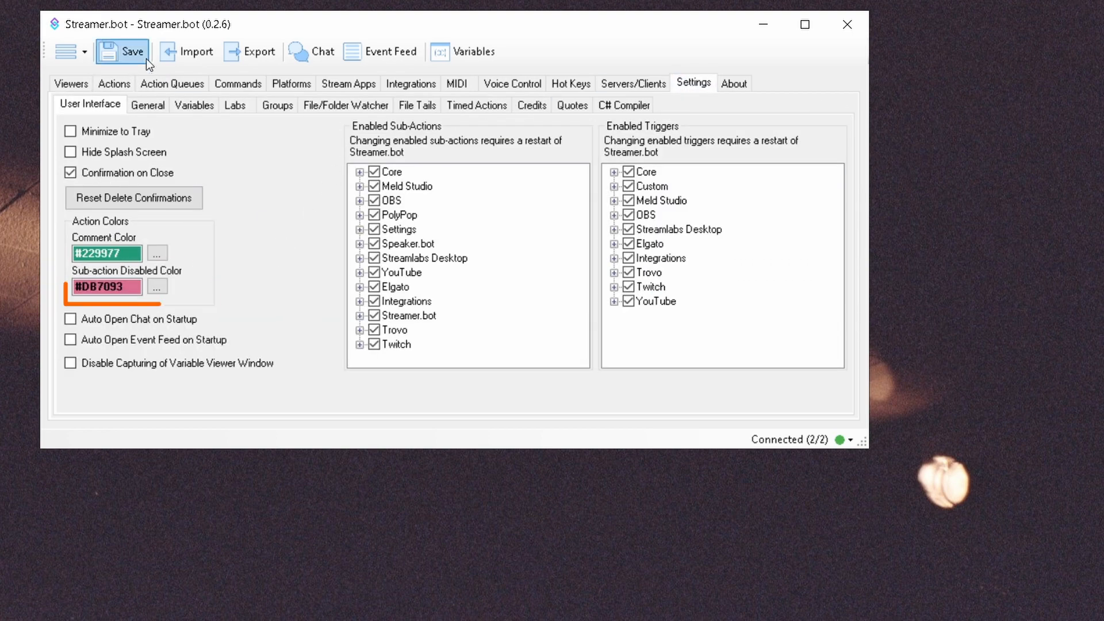
left_click(114, 83)
right_click(546, 245)
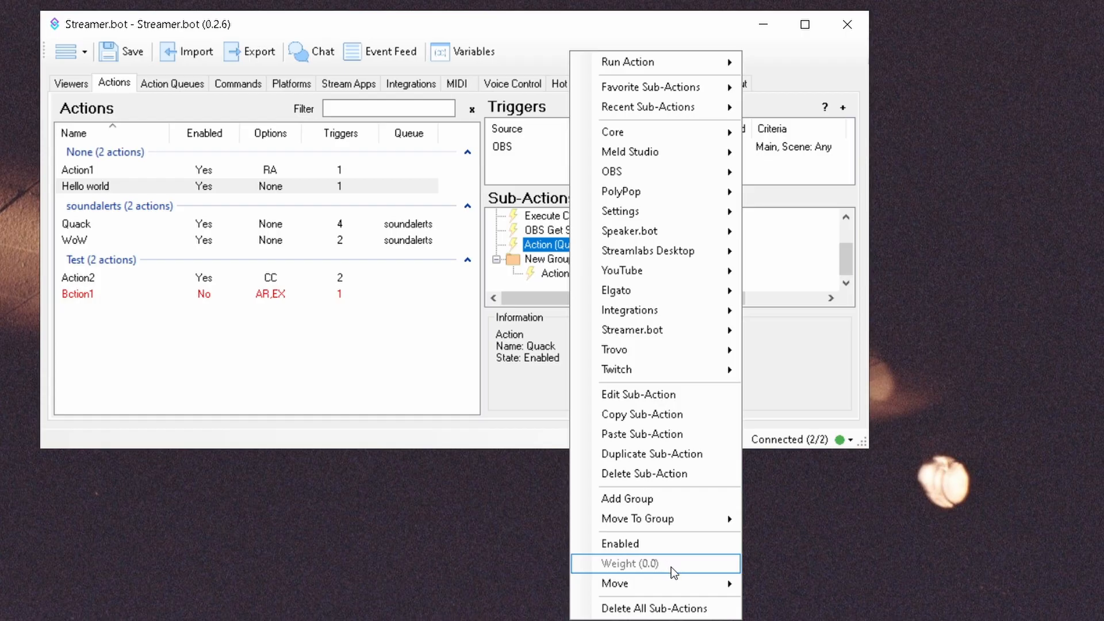
Step: Move Action (Quack) up with Move > Up and a drag, then back below OBS Get Status with Ctrl+Down
mouse_move(682, 583)
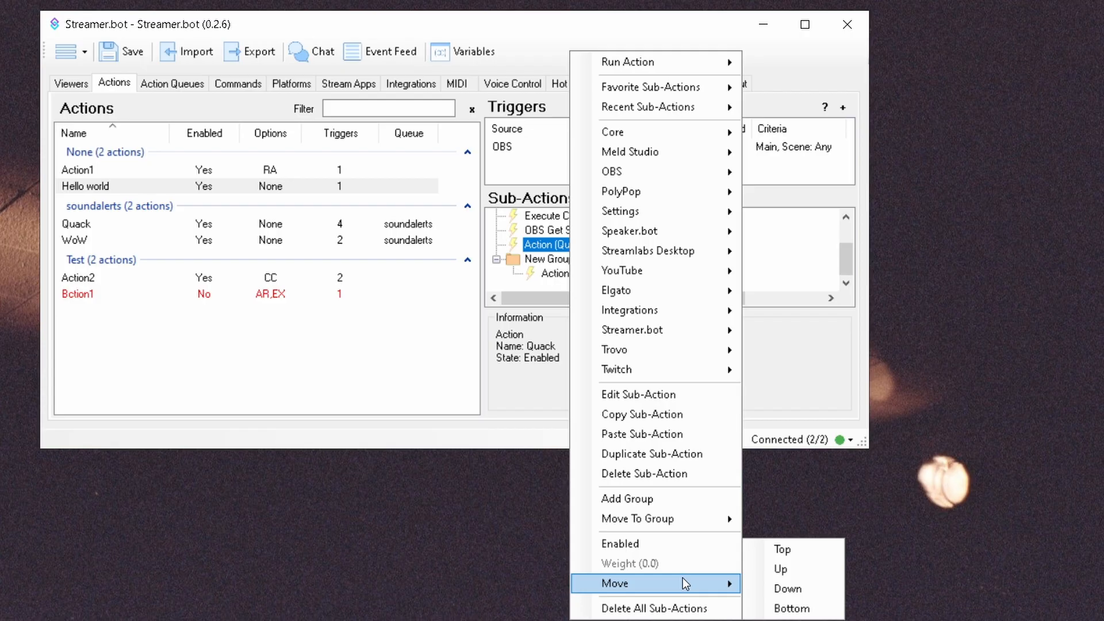
left_click(782, 572)
left_click_drag(584, 244, 585, 228)
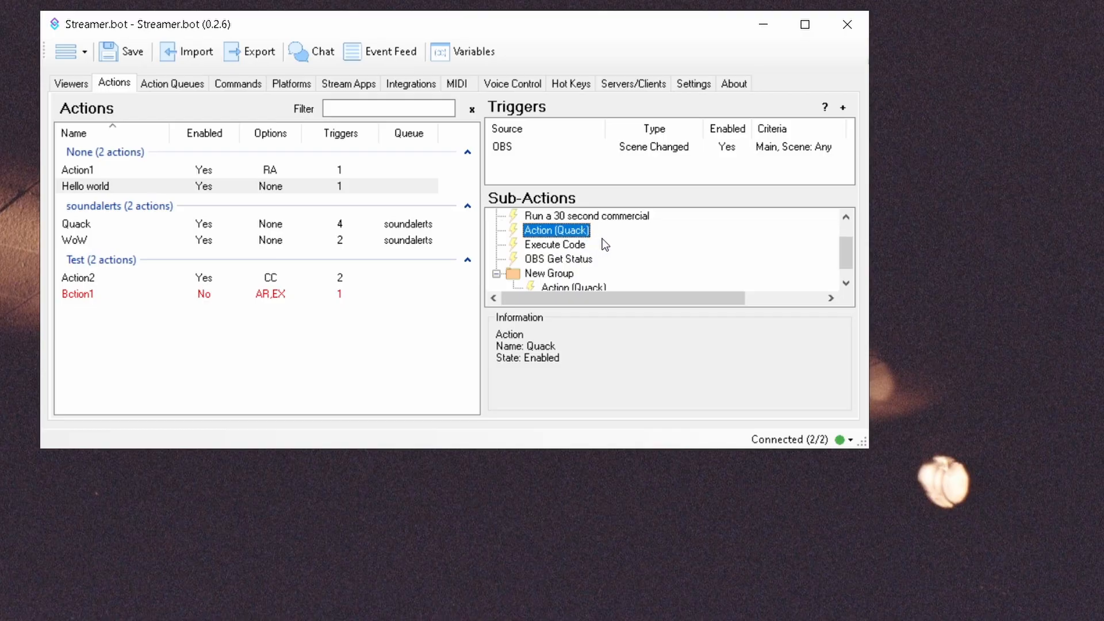
key("ctrl+Down")
key("ctrl+Down")
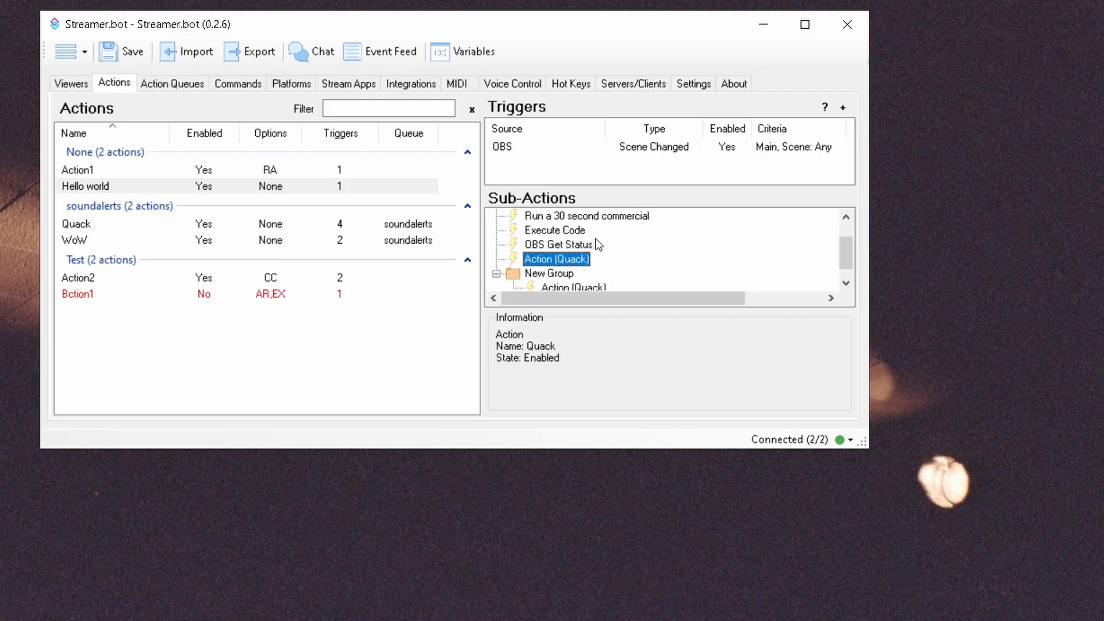
Step: Request Delete All Sub-Actions for Hello world, then cancel it
right_click(620, 258)
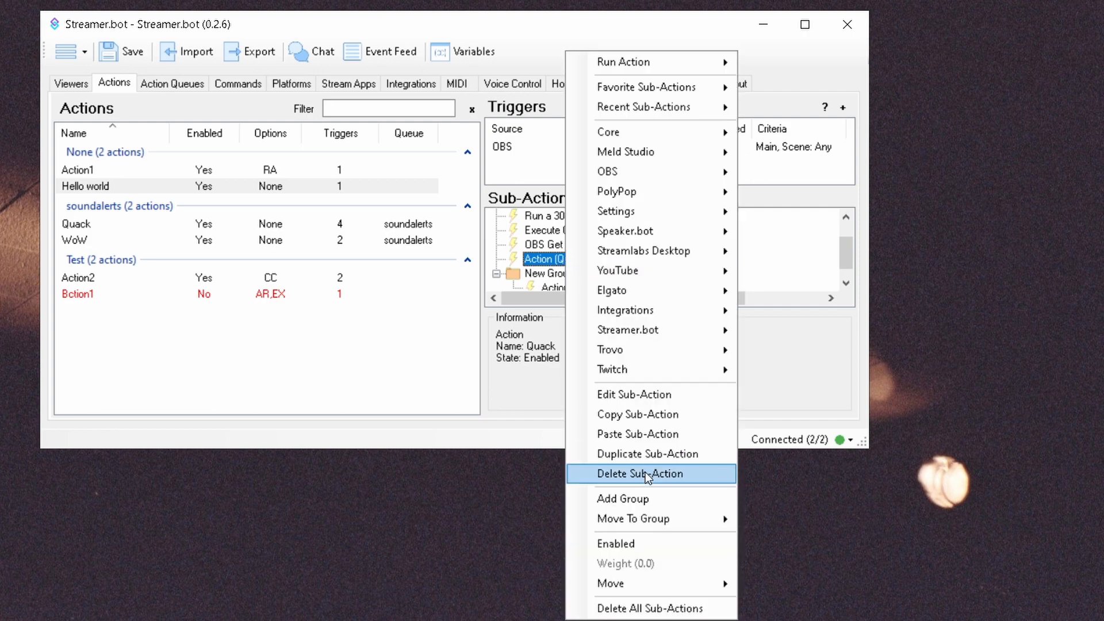
left_click(683, 608)
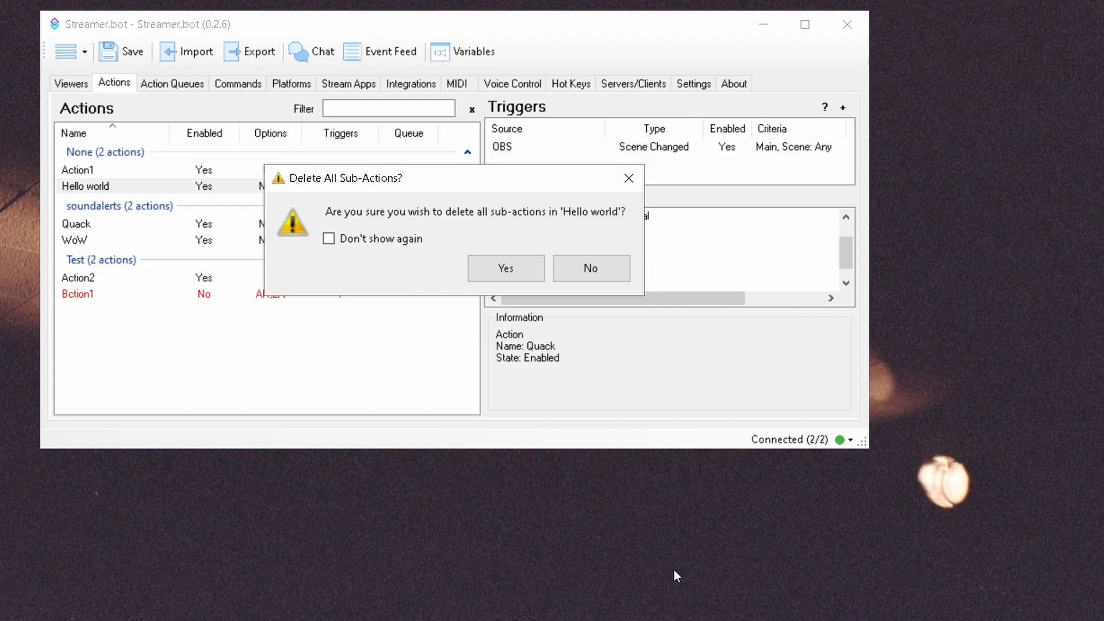
left_click(603, 279)
Step: Turn on random execution order for New Group's sub-actions
right_click(563, 274)
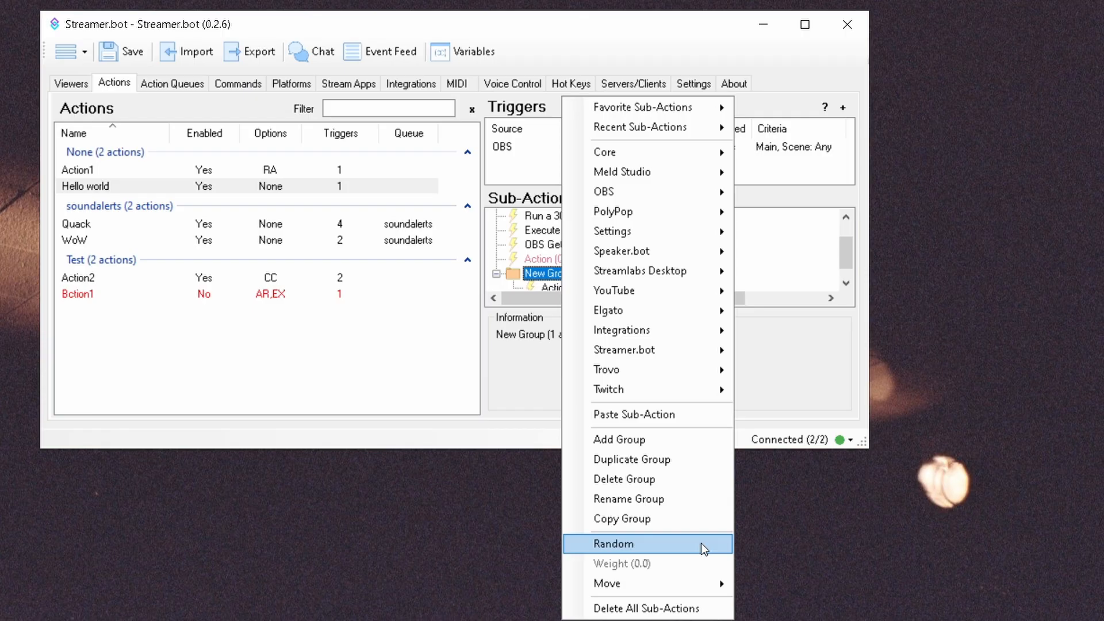
left_click(701, 542)
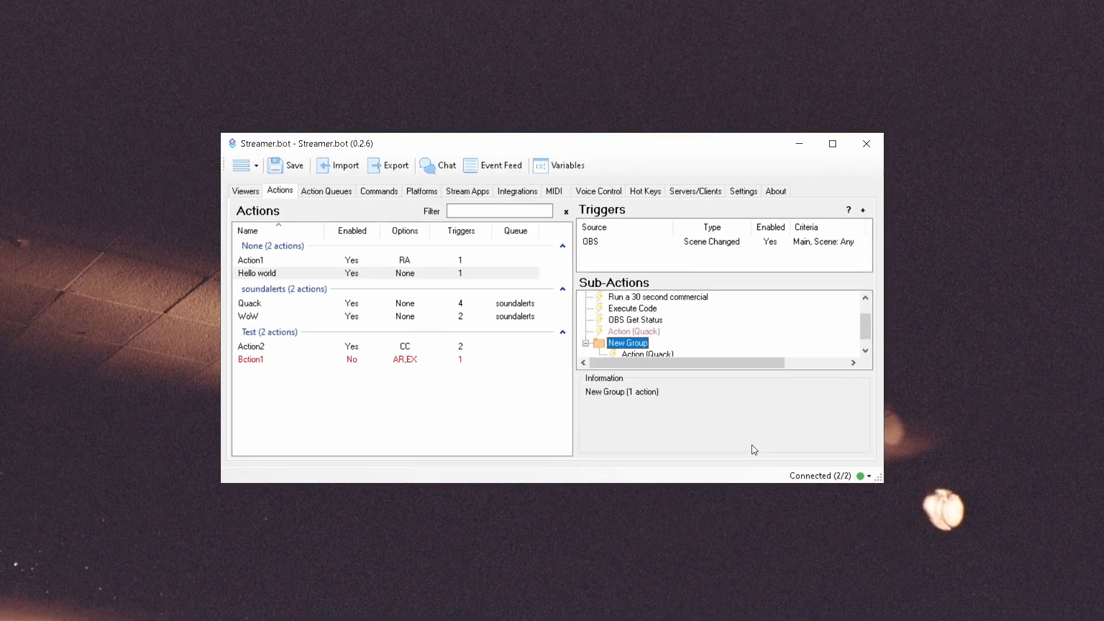